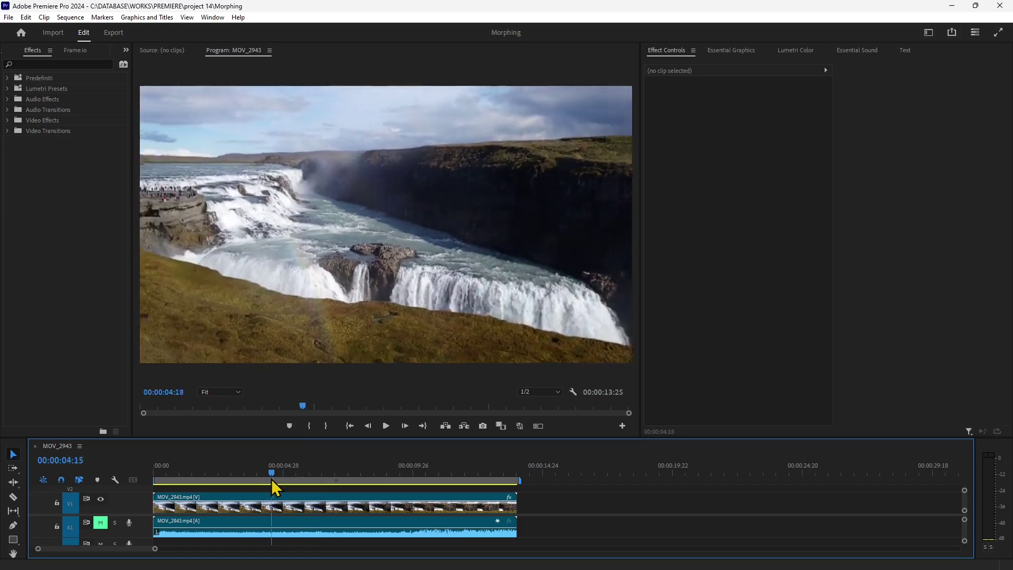
Step: Close the MOV_2943 sequence and delete both the sequence and its source clip from the project
key("Home")
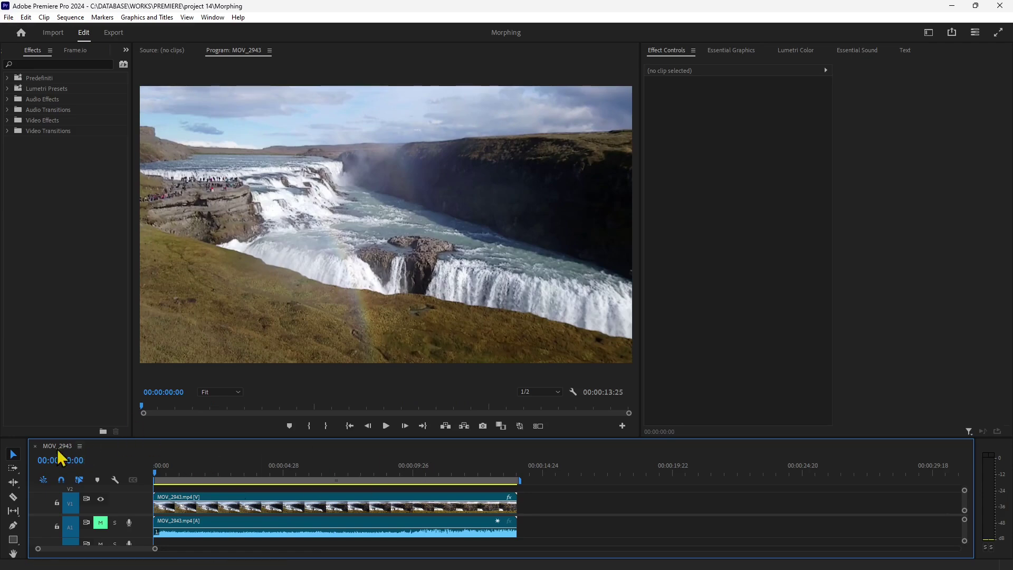
left_click(35, 446)
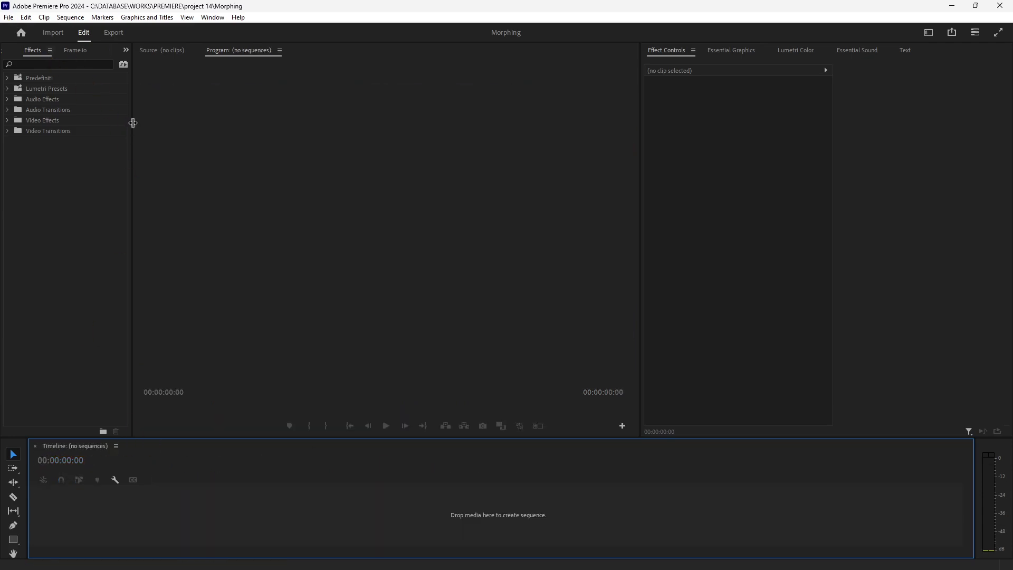
left_click_drag(133, 123, 241, 142)
left_click(13, 53)
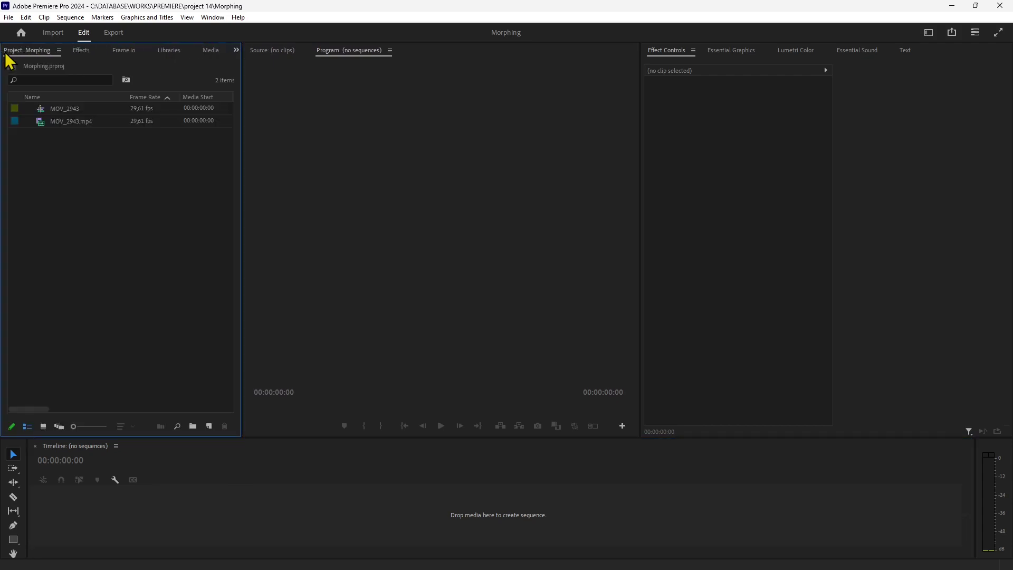
left_click_drag(84, 234, 69, 108)
key("Delete")
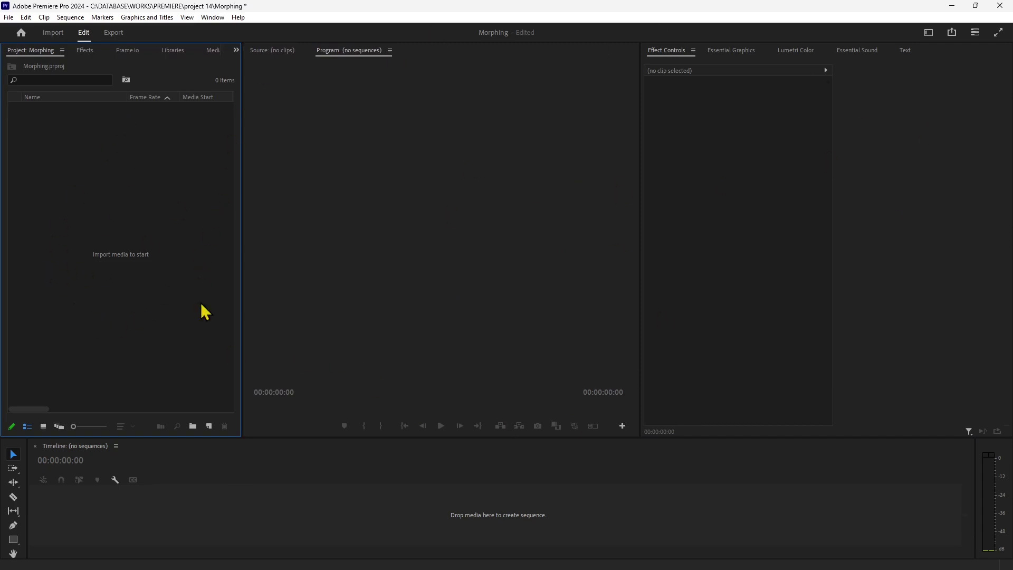
Step: Create a new bin in the project with the default name and open it
left_click(193, 426)
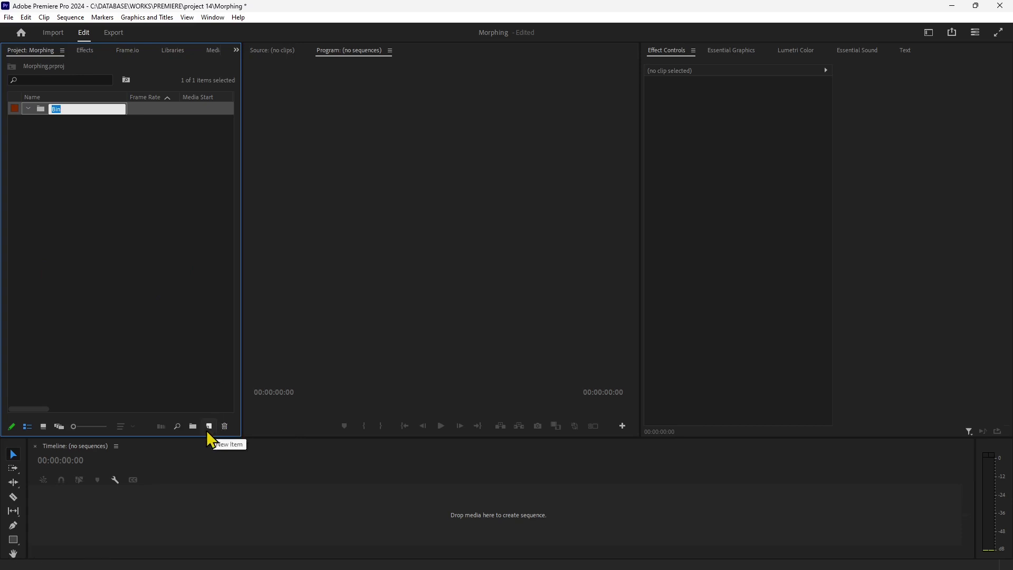
left_click(227, 337)
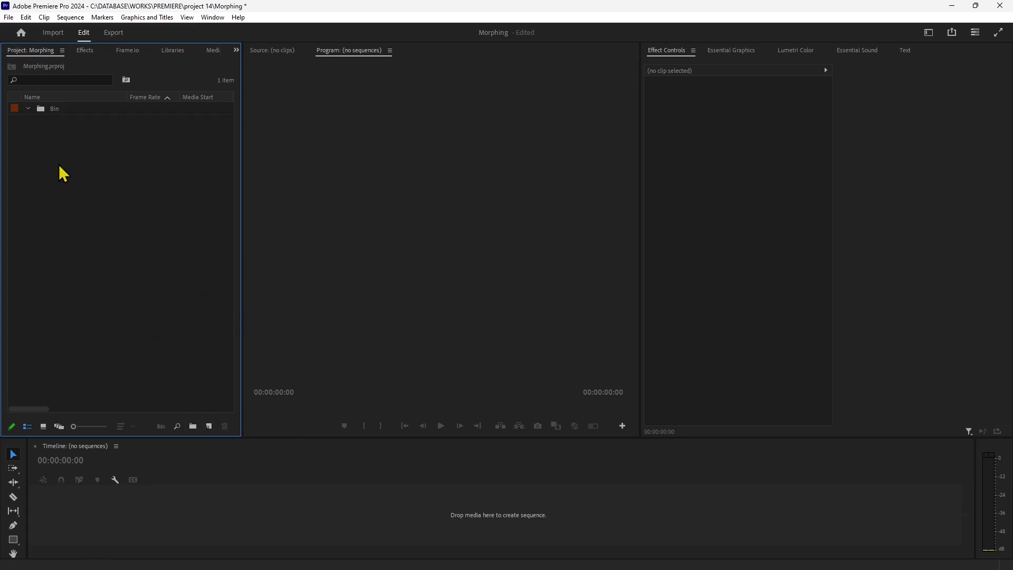
left_click(57, 121)
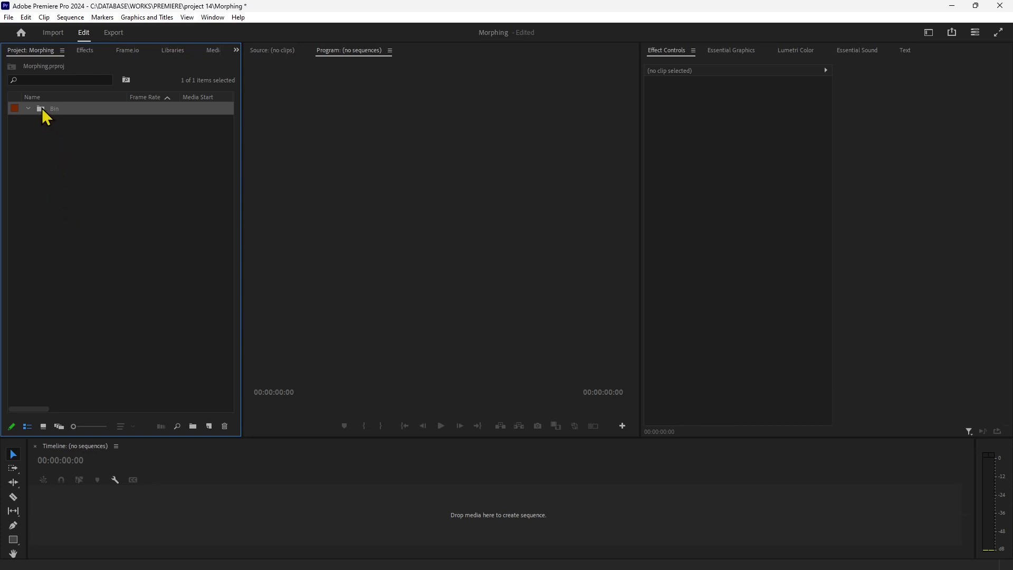
double_click(46, 116)
Step: Start a media import into the bin and examine the previews of the video clips in the Foto e Video folder
right_click(87, 210)
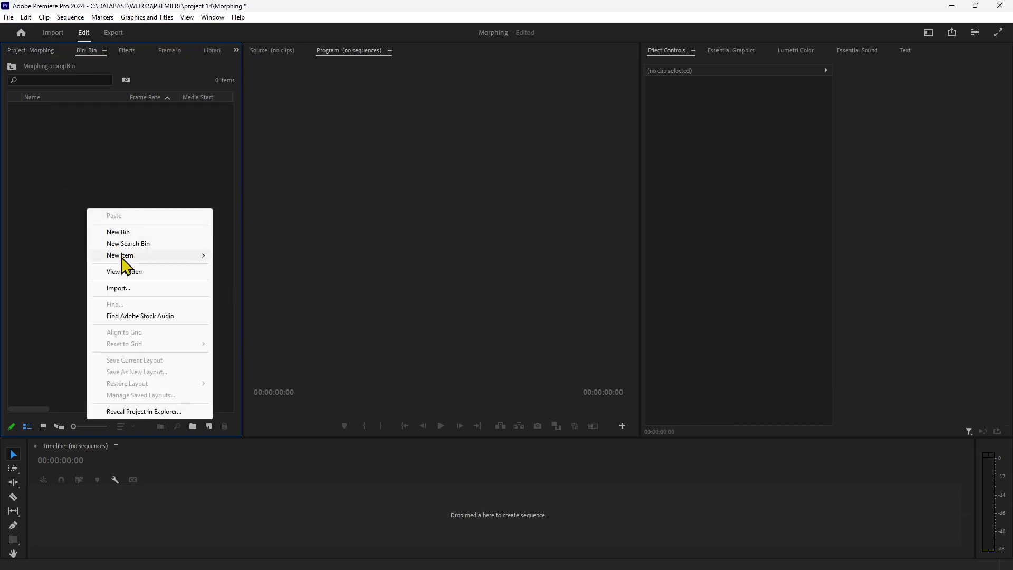
left_click(130, 288)
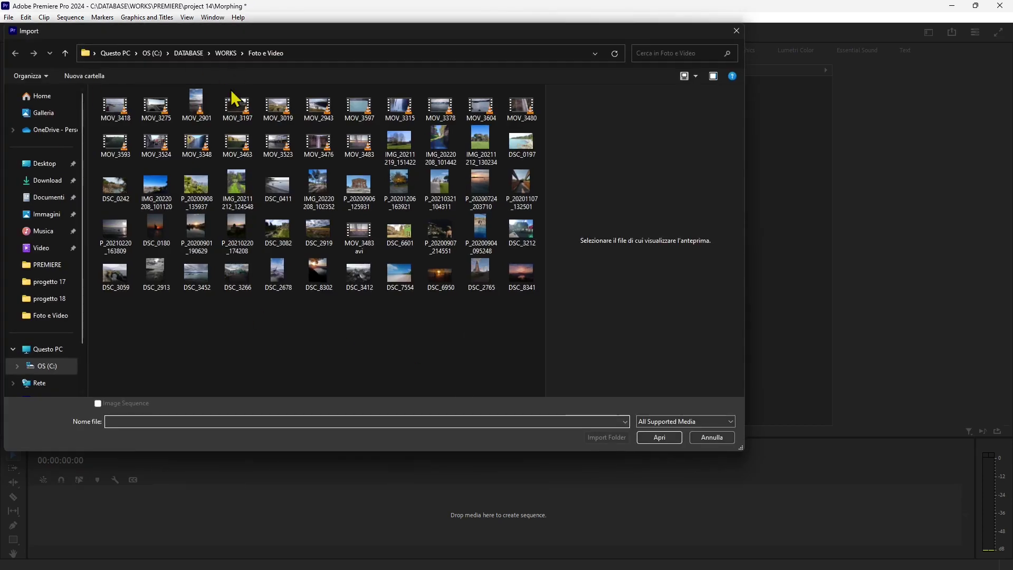
left_click(120, 113)
left_click(160, 120)
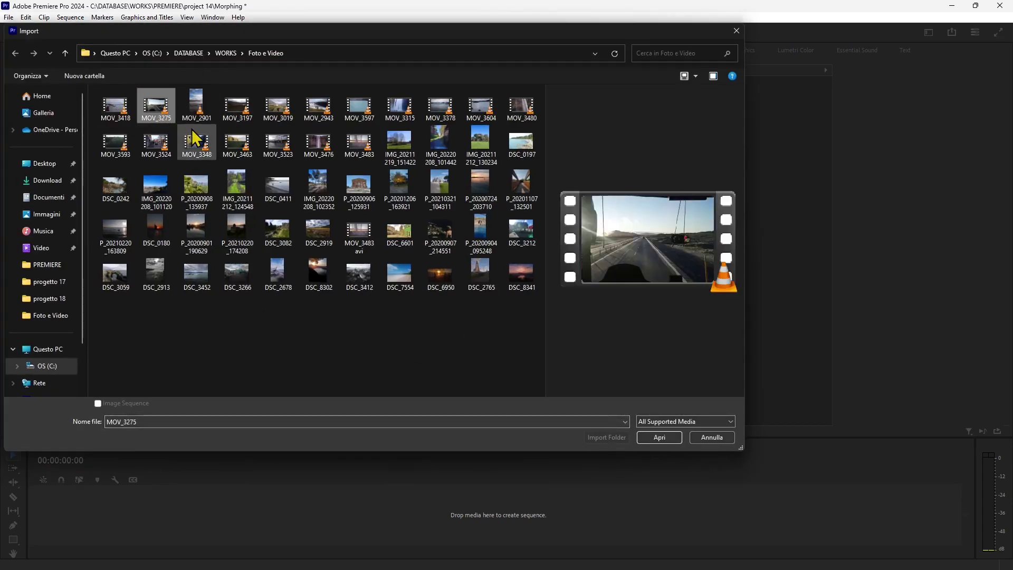
left_click(239, 108)
left_click(320, 107)
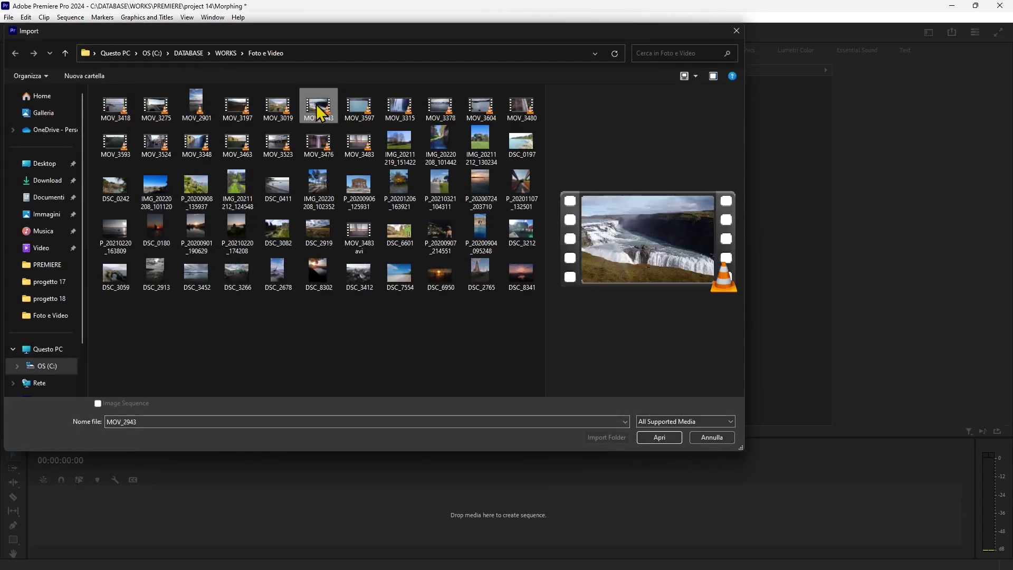
left_click(359, 109)
left_click(414, 110)
left_click(441, 109)
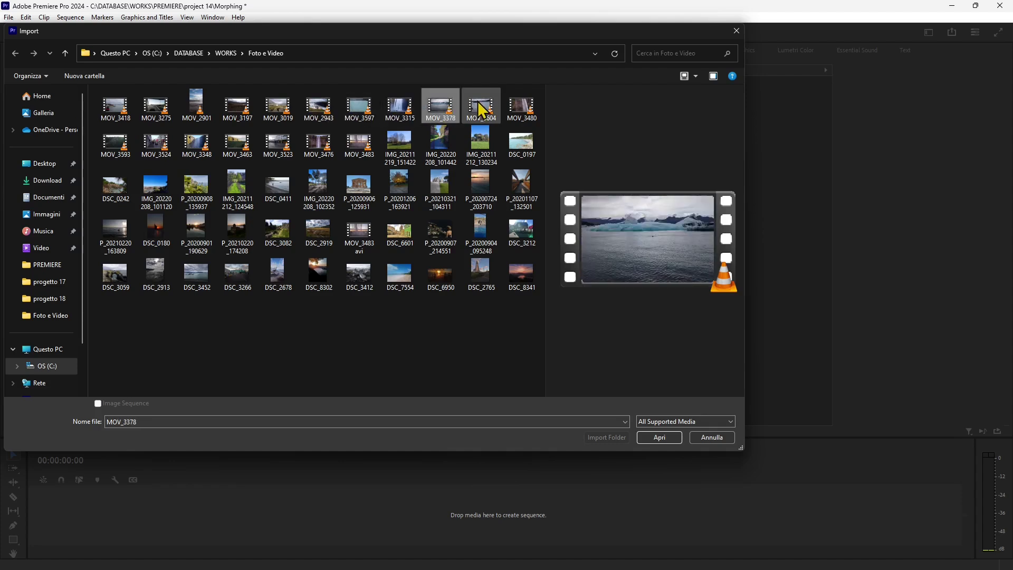
left_click(519, 108)
left_click(440, 108)
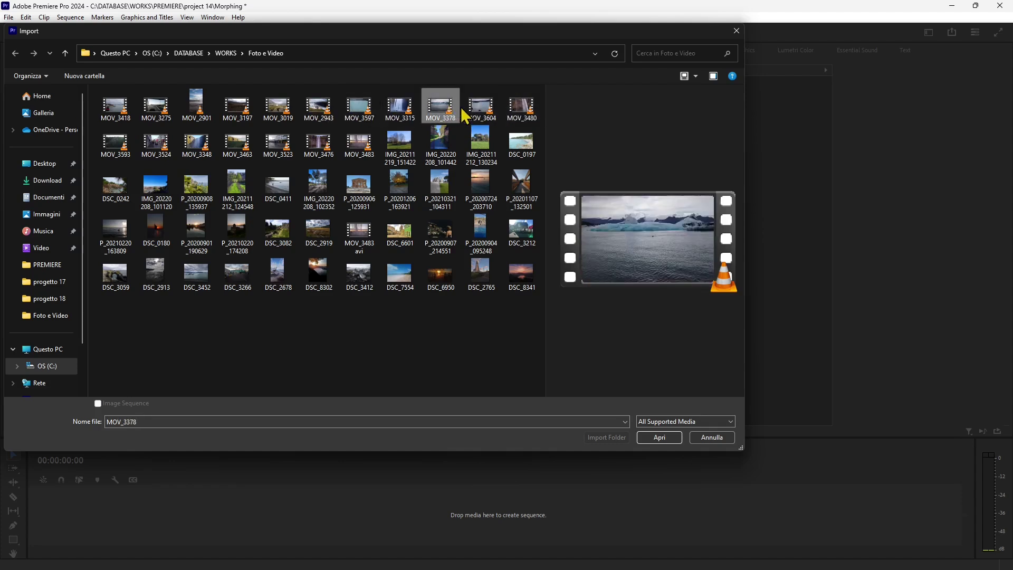
left_click(478, 114)
left_click(525, 120)
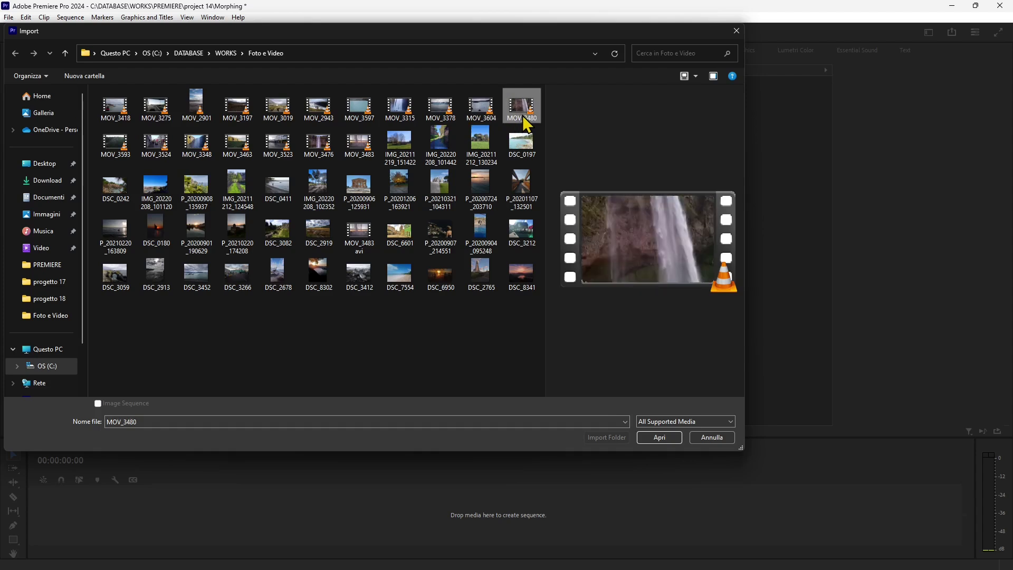
left_click(359, 143)
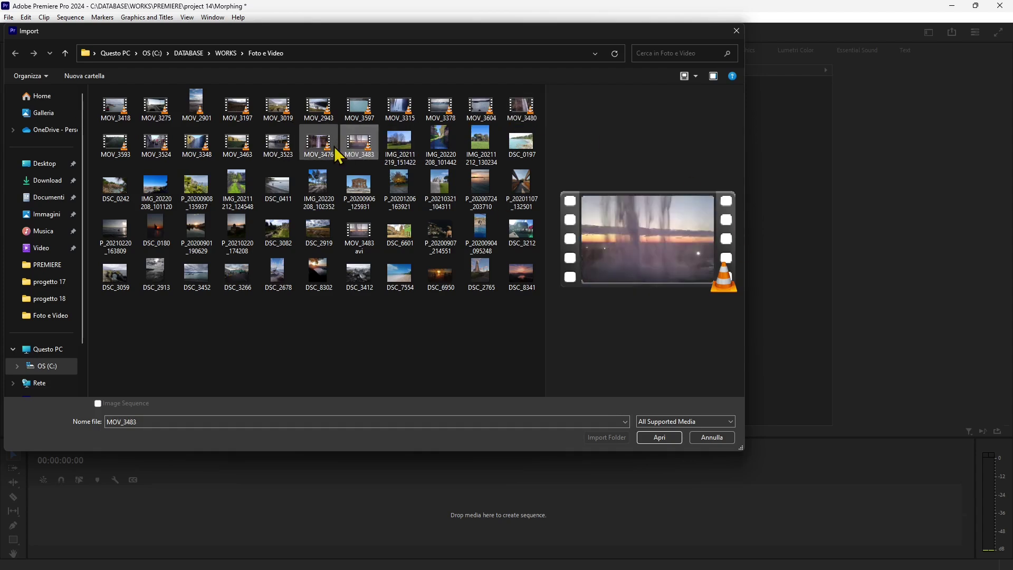
left_click(334, 147)
left_click(292, 145)
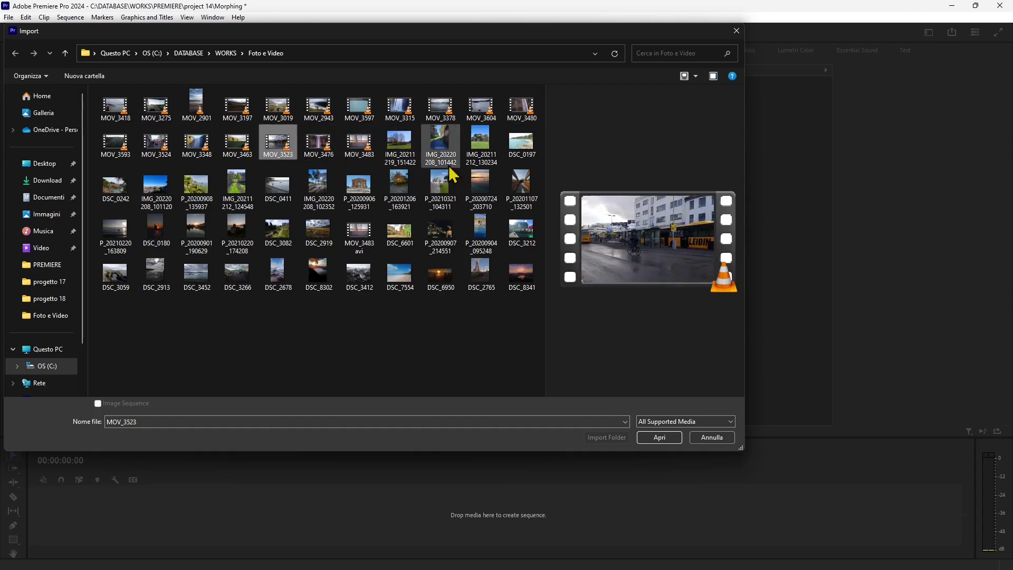
left_click(208, 147)
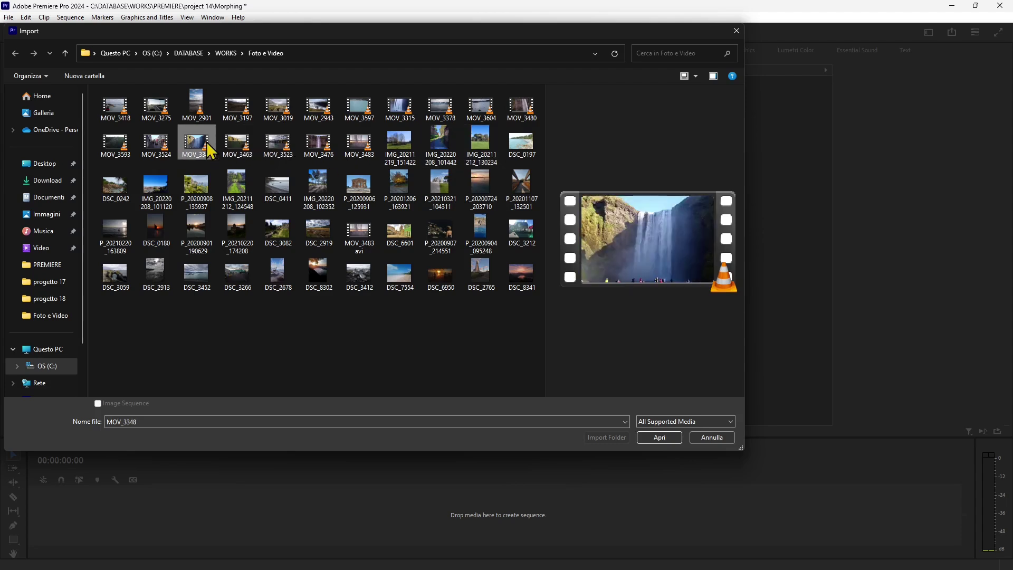
left_click(161, 148)
left_click(118, 150)
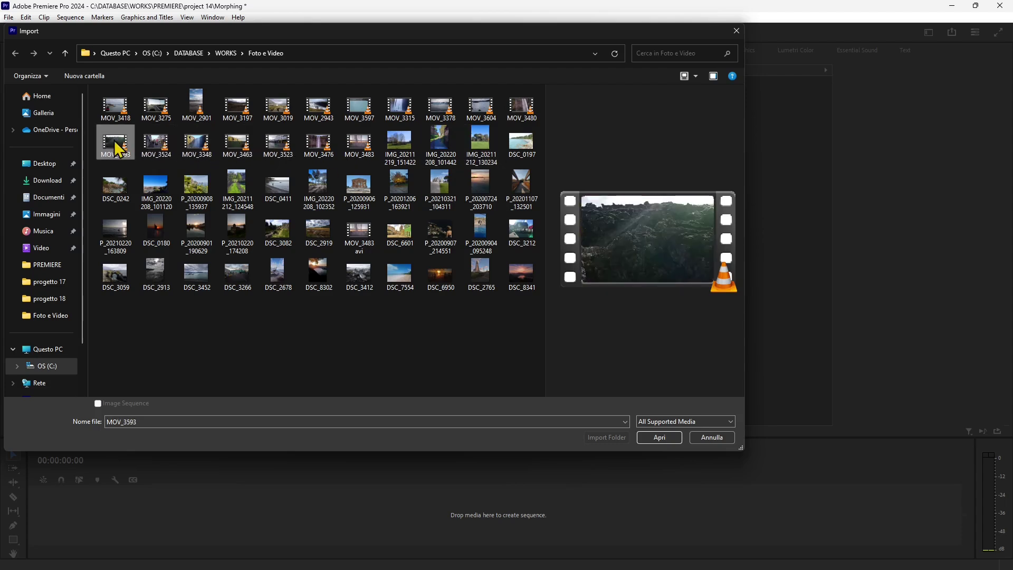
left_click(238, 145)
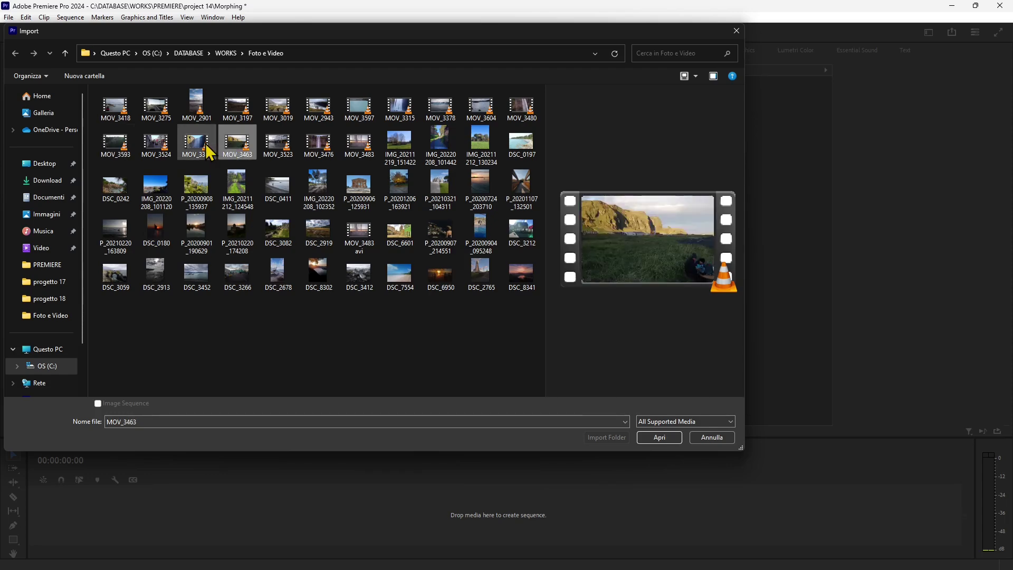
Step: Import the MOV_3348 waterfall video into the bin and create a new sequence from it
left_click(208, 151)
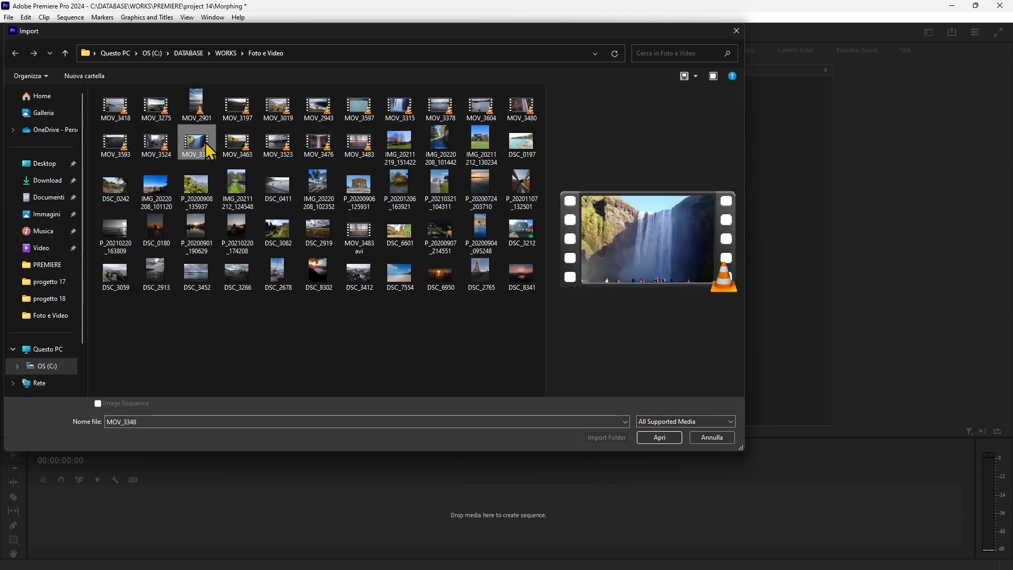
left_click(667, 439)
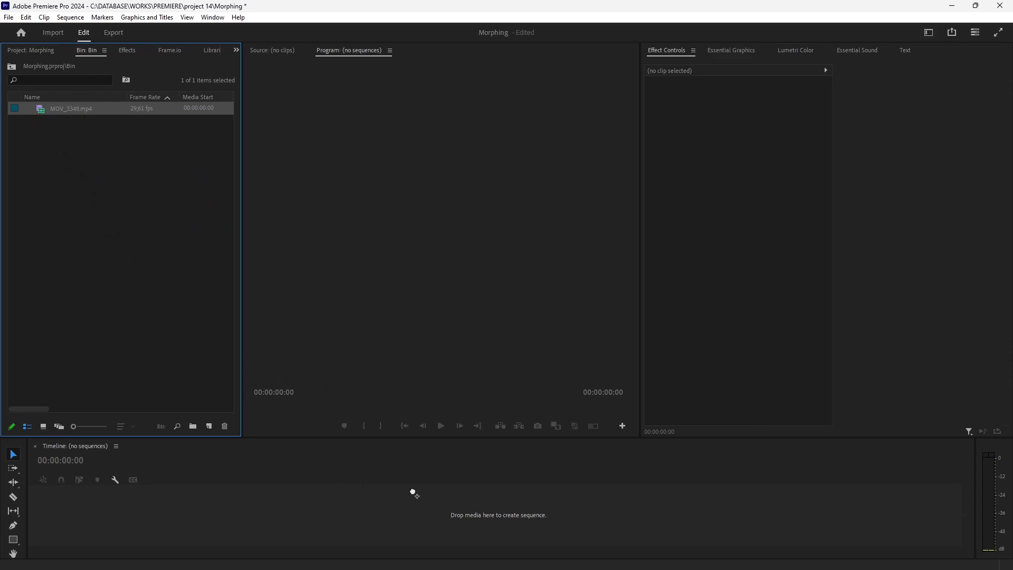
left_click_drag(490, 517, 477, 516)
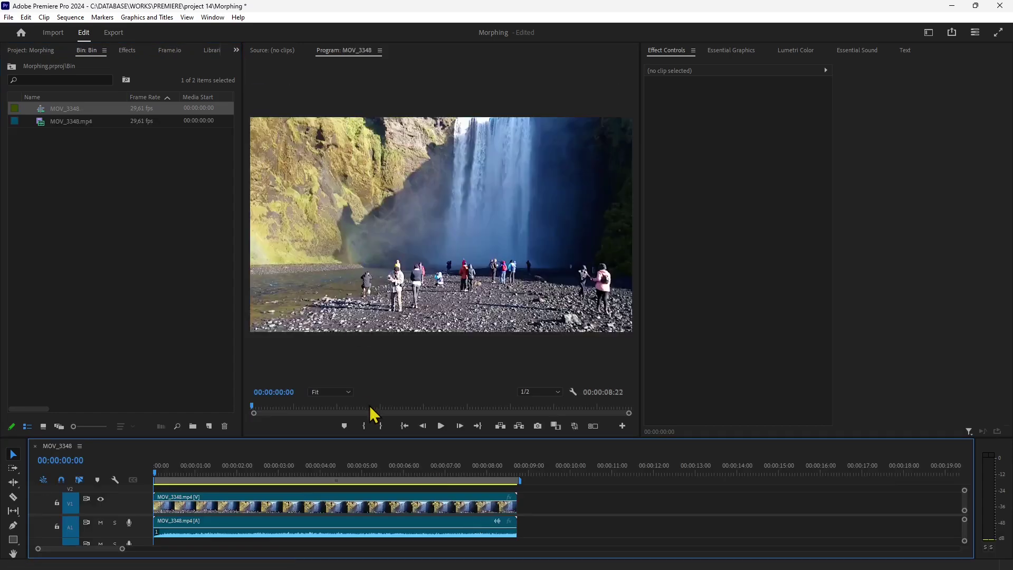
Step: Play the MOV_3348 sequence from its start and scrub back through it to review the footage
left_click_drag(334, 475, 129, 476)
left_click(442, 427)
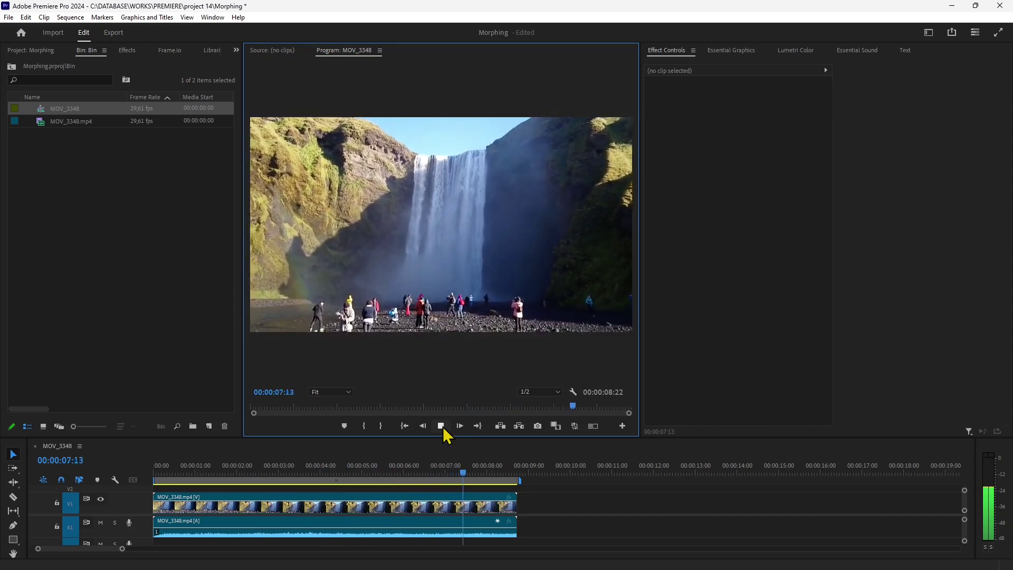
left_click_drag(451, 477, 214, 491)
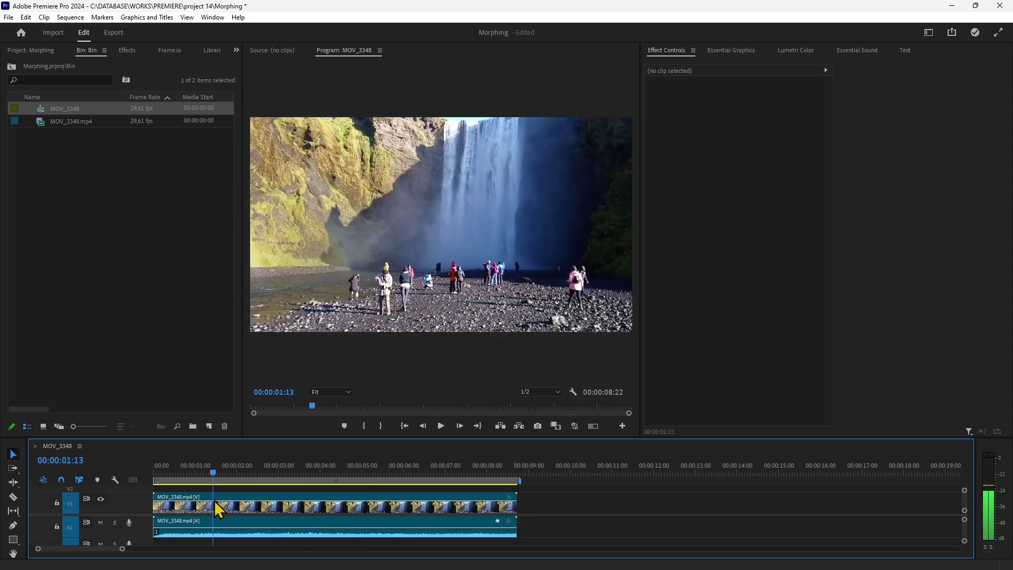
Step: Mute audio track A1 and place the playhead at 00:00:02:10
left_click(102, 524)
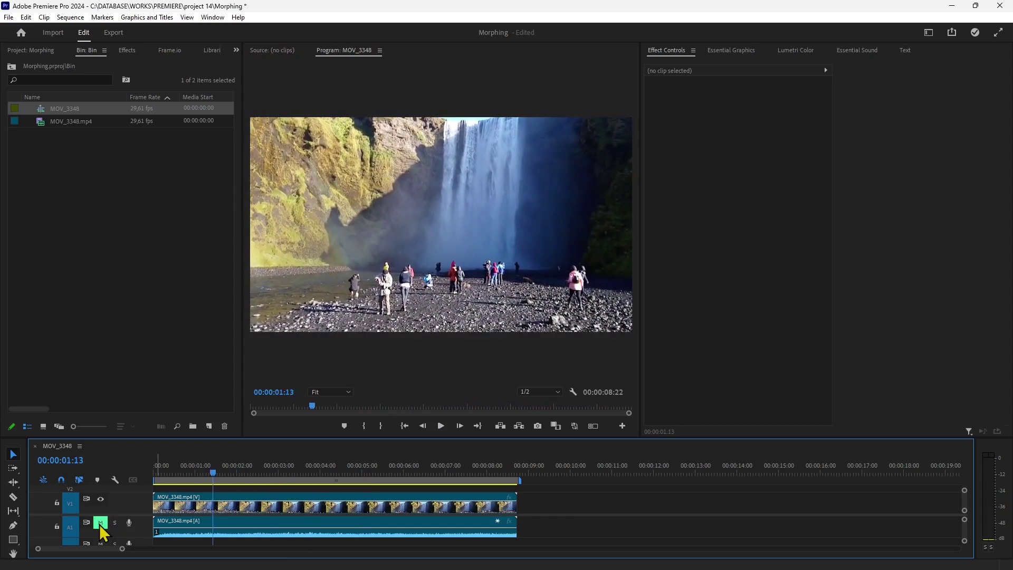
left_click_drag(227, 474, 250, 513)
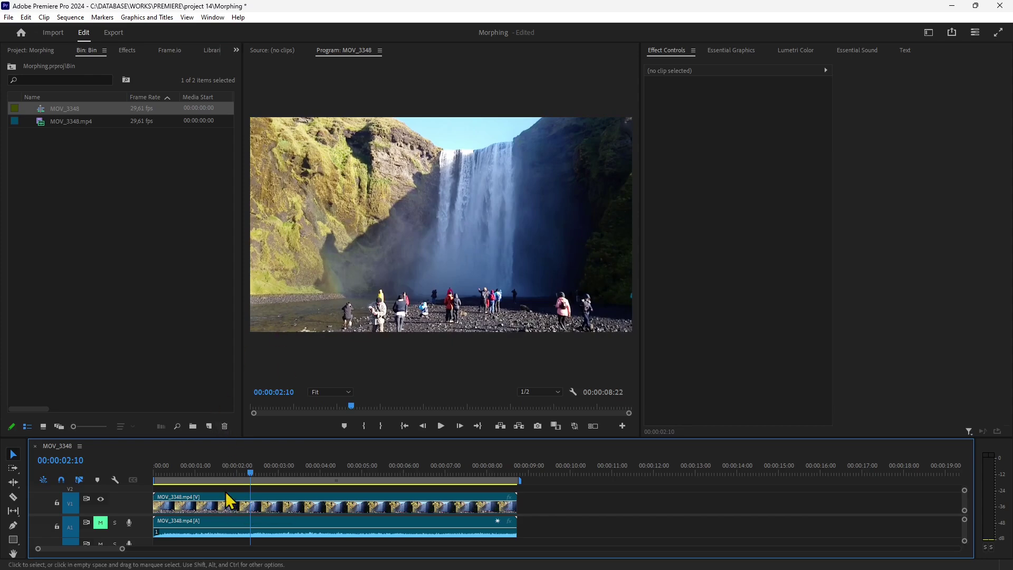
Step: Search the effects for "warp" and select the Warp Stabilizer video effect
left_click(127, 51)
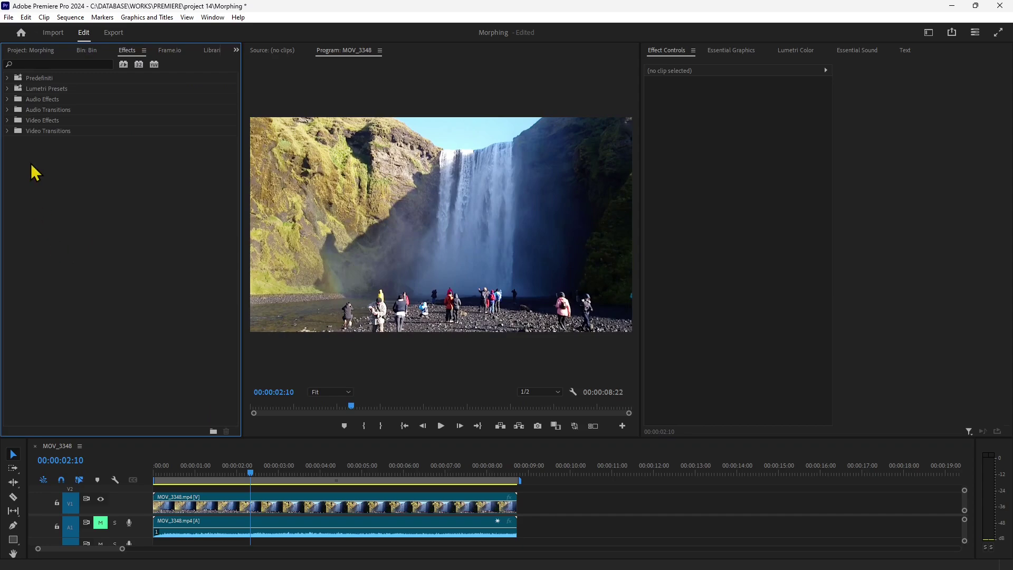
left_click(41, 64)
type("warp")
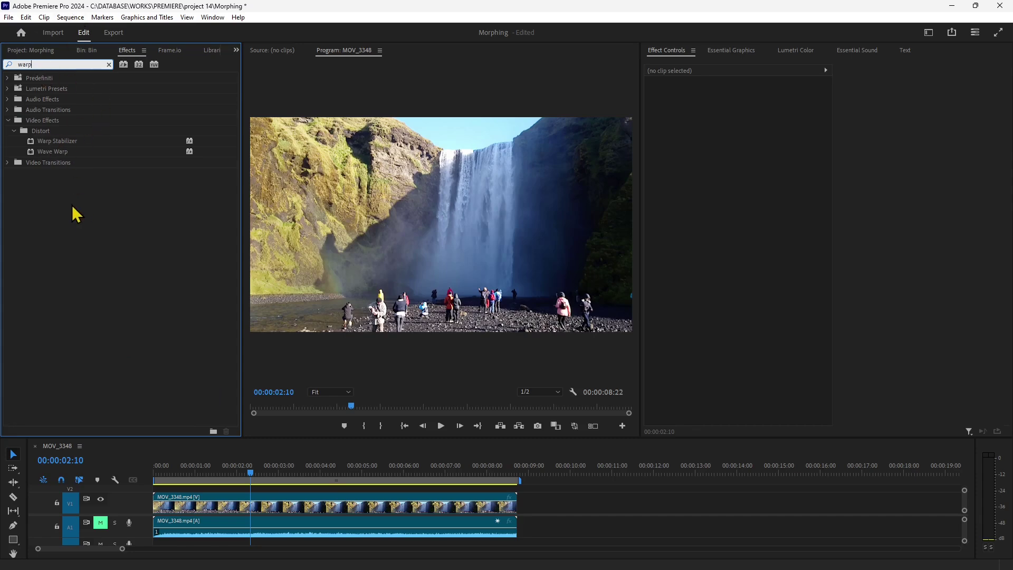
left_click(43, 145)
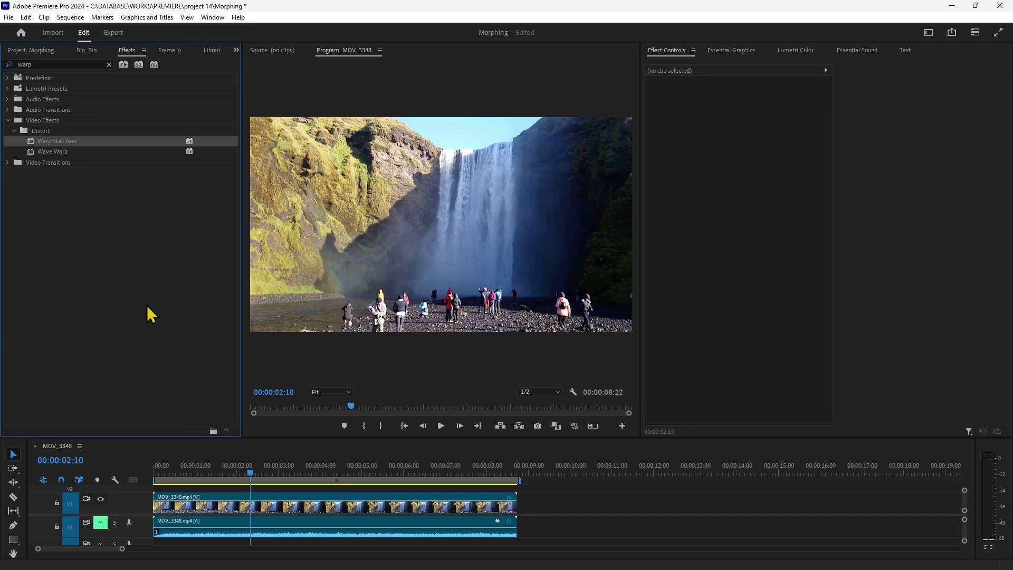
Step: Apply the Warp Stabilizer effect to the MOV_3348 video clip on track V1
left_click(226, 502)
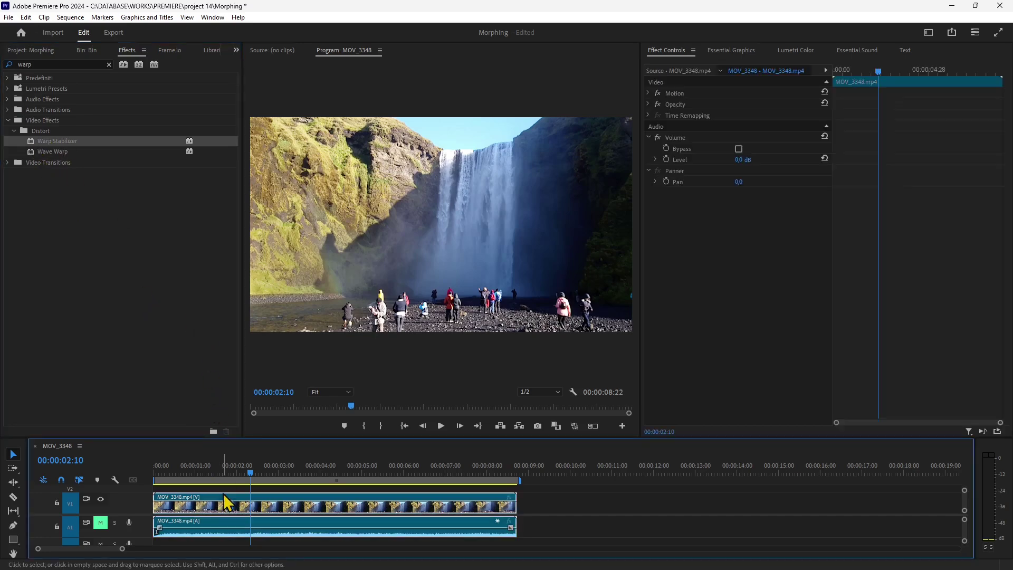
left_click(34, 143)
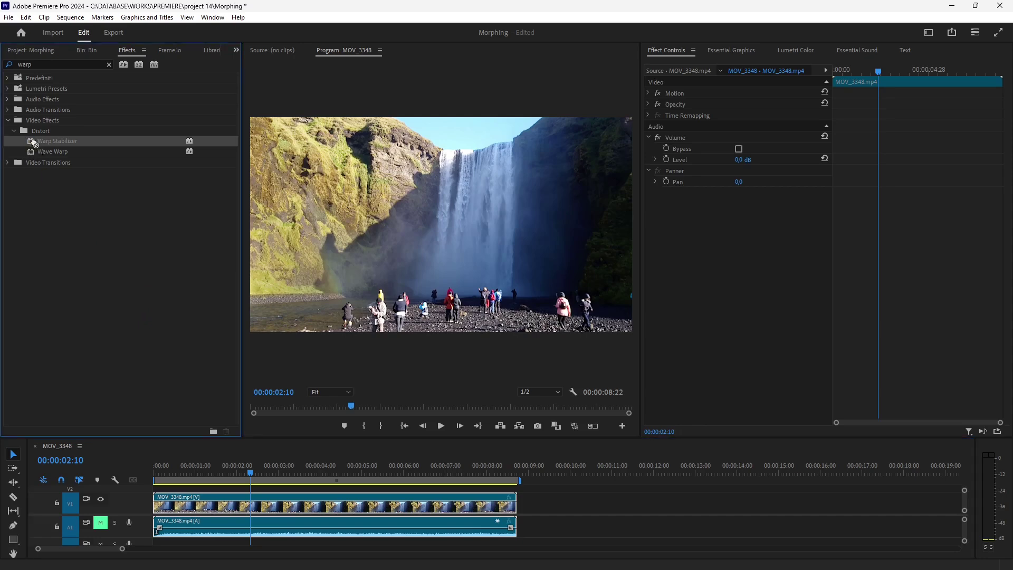
left_click_drag(177, 261, 208, 513)
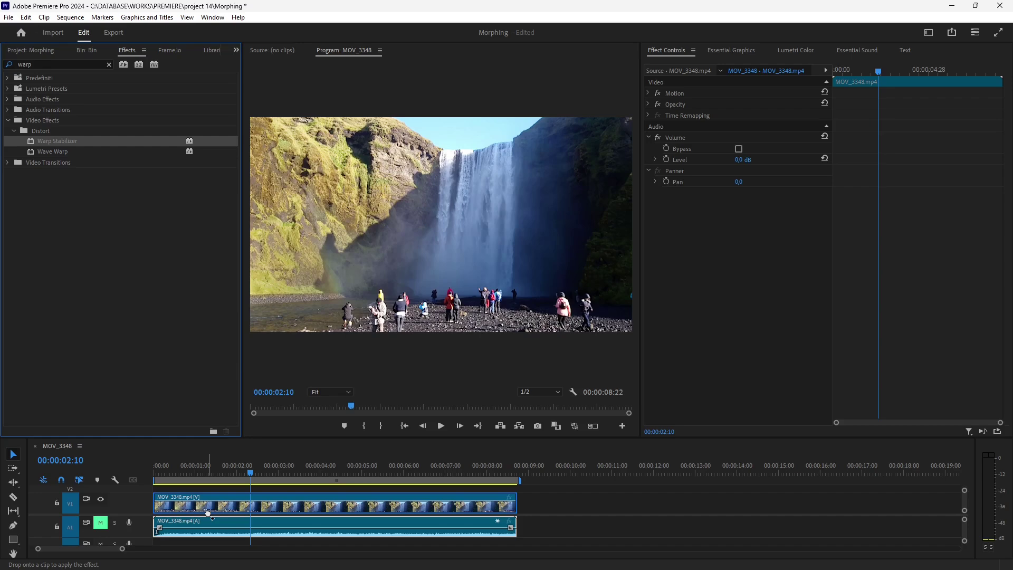
left_click_drag(208, 513, 209, 513)
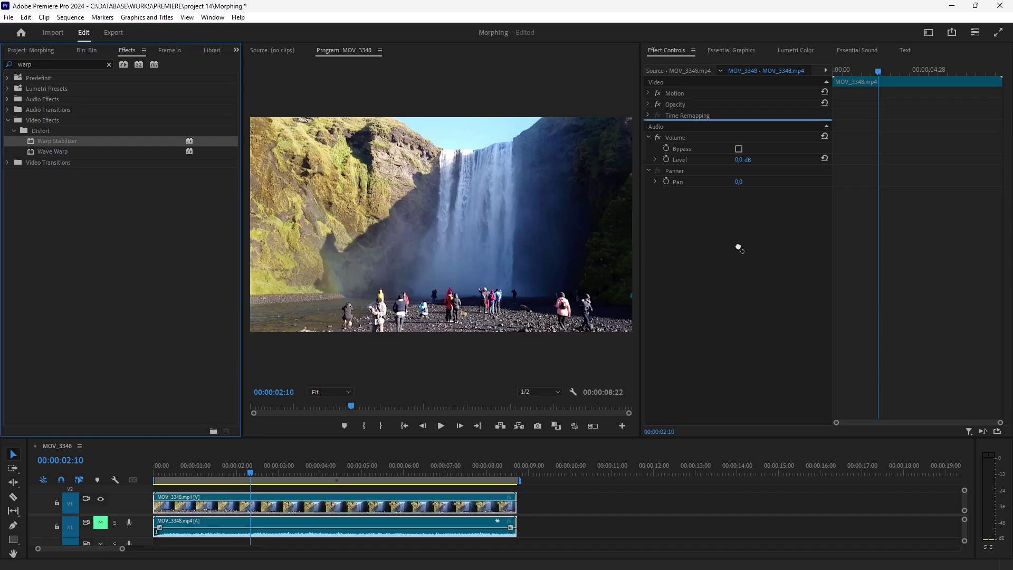
left_click(668, 52)
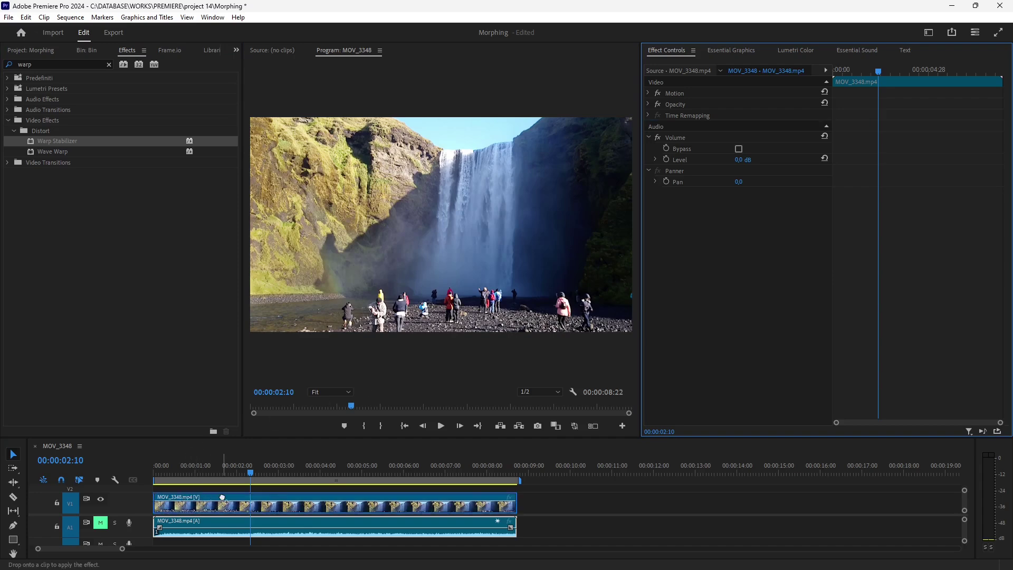
left_click_drag(222, 497, 222, 497)
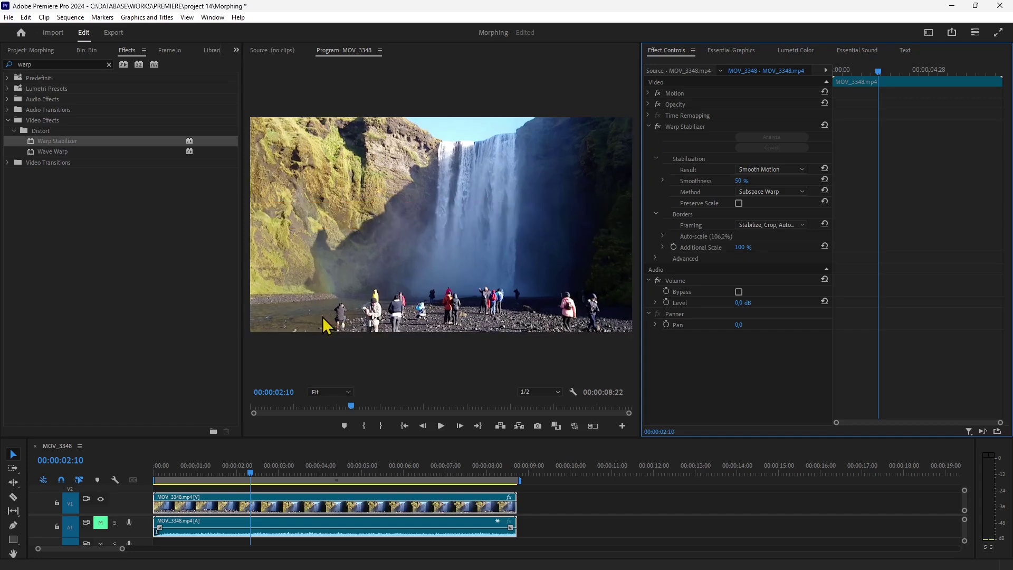
Step: Play the stabilized MOV_3348 sequence from its start and scrub back to 00:00:01:27
left_click_drag(242, 471, 153, 482)
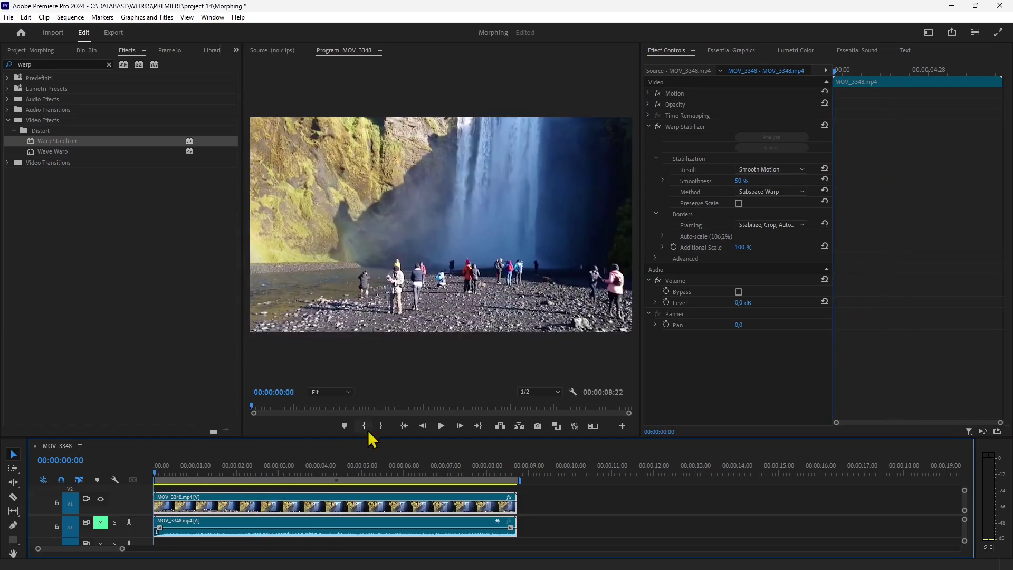
left_click(440, 427)
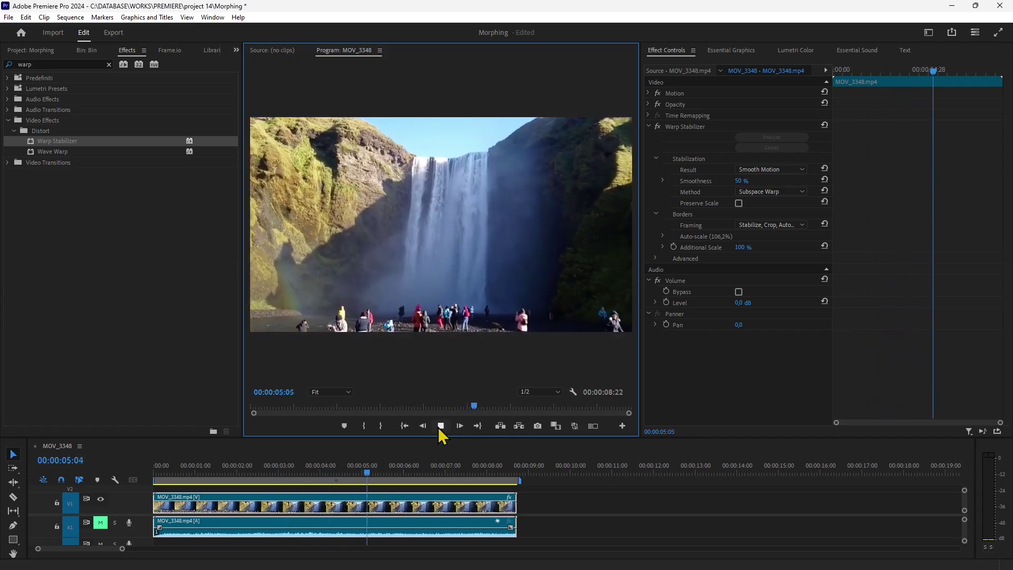
left_click(440, 427)
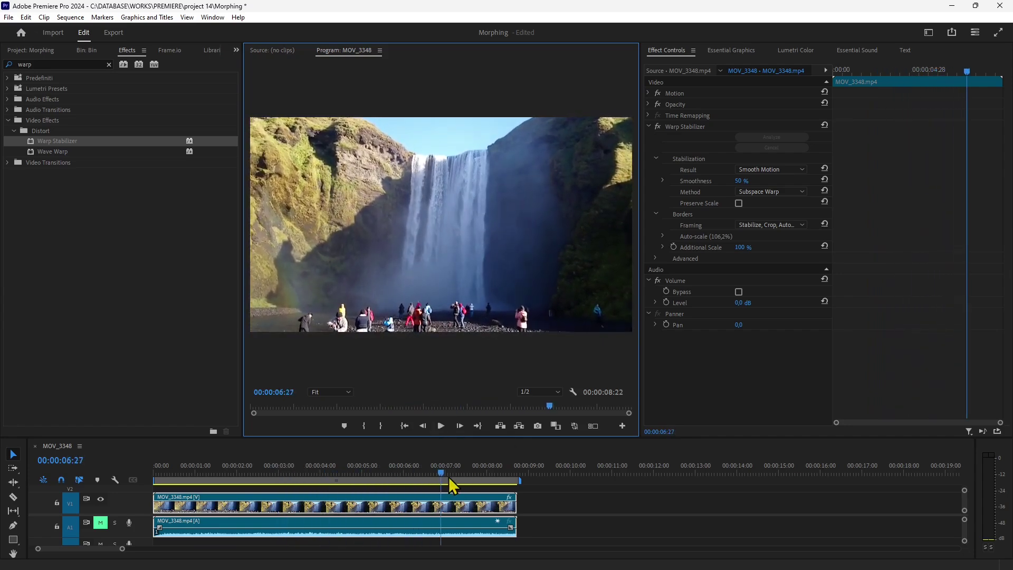
left_click(437, 475)
left_click_drag(438, 481, 232, 478)
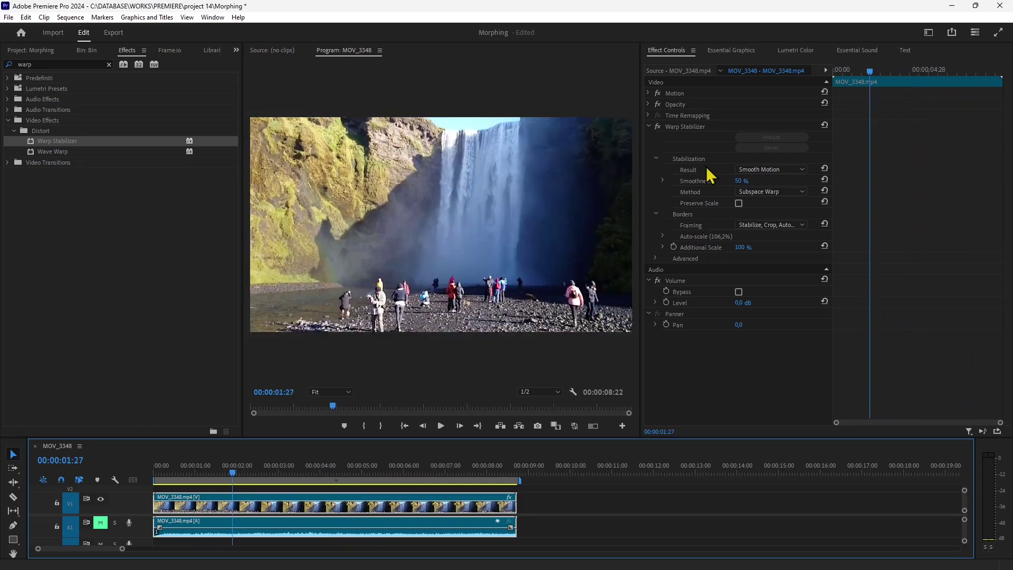
Step: Collapse the clip's Volume and Panner settings, keeping the Warp Stabilizer settings expanded
left_click(649, 127)
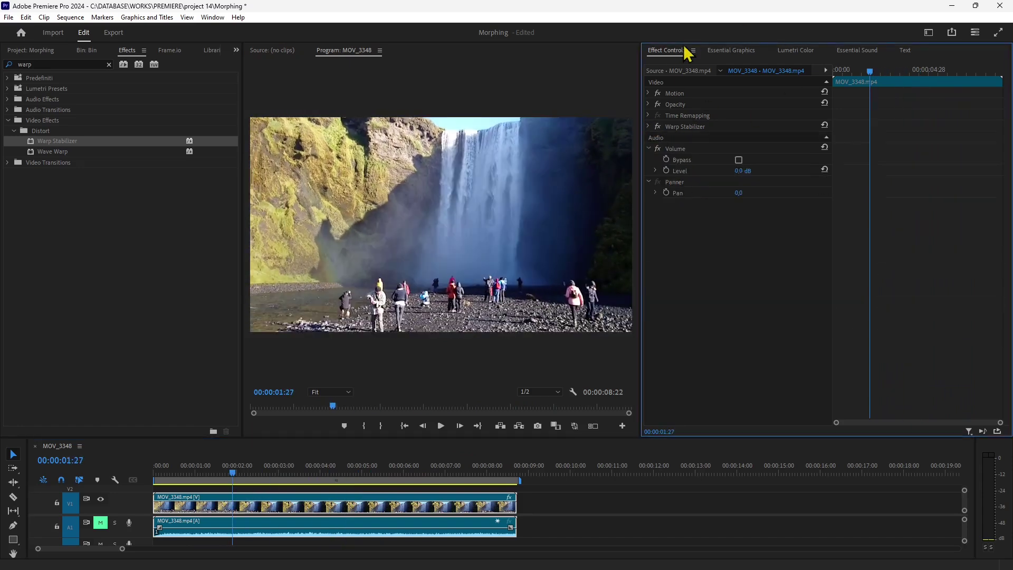
left_click(649, 149)
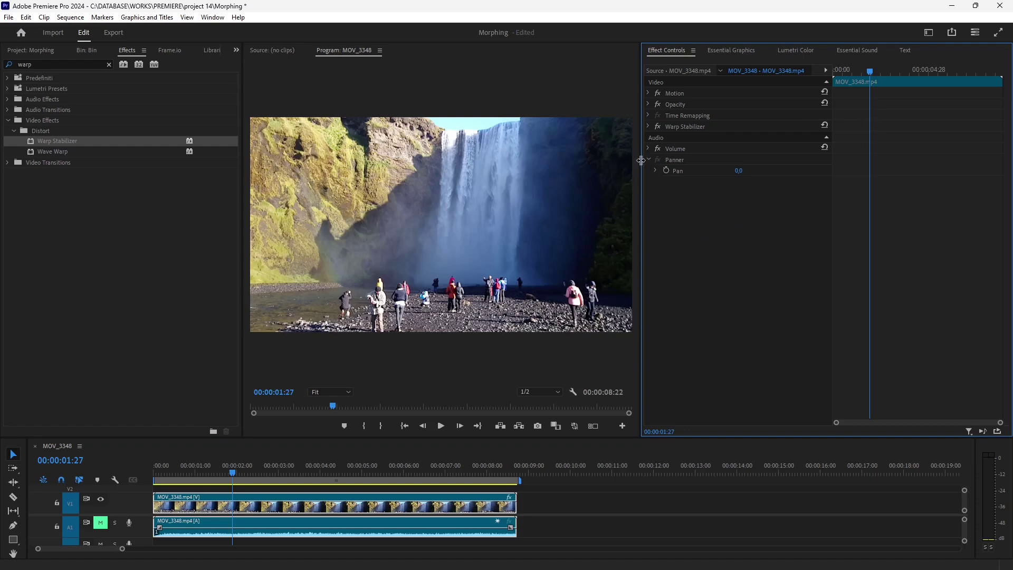
left_click(649, 159)
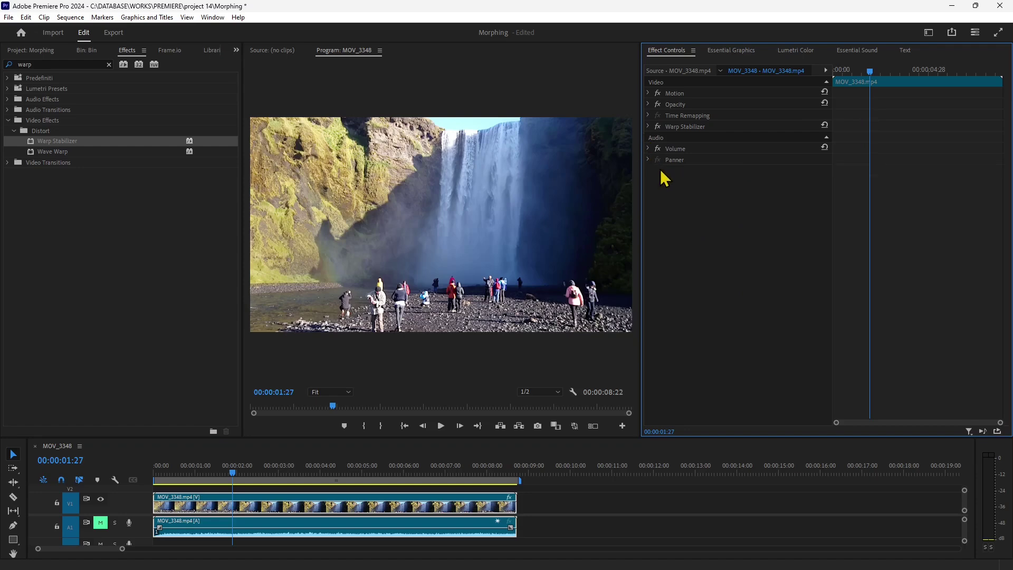
left_click(648, 127)
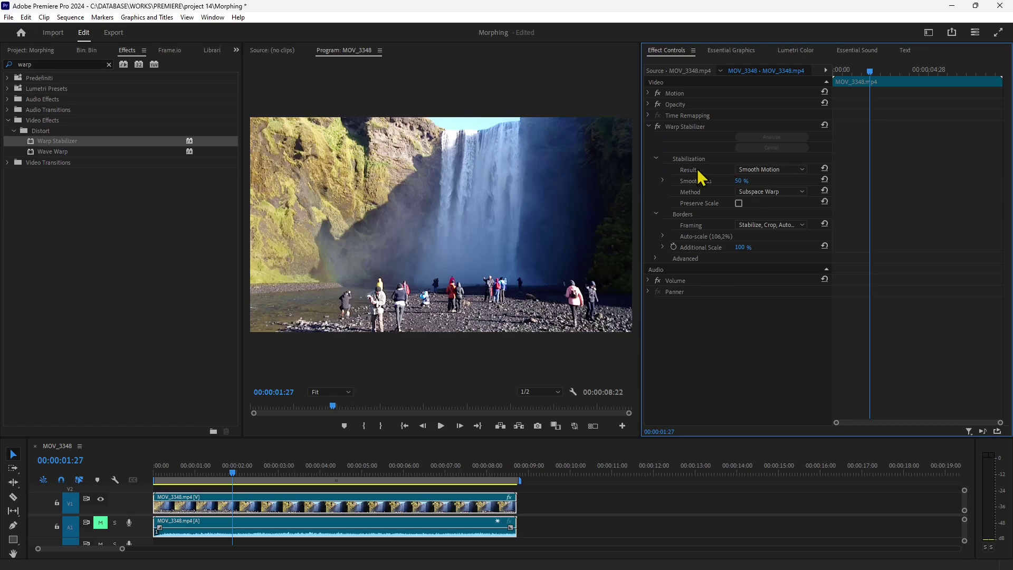
Step: Try the No Motion result in Warp Stabilizer, scrub the footage toward its start, and restore Smooth Motion
left_click(762, 170)
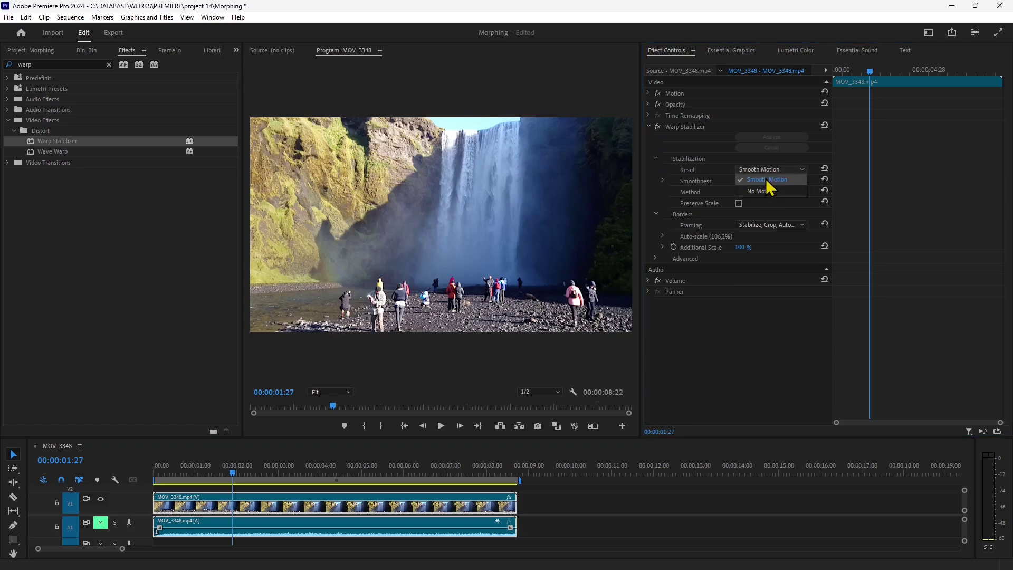
left_click(760, 193)
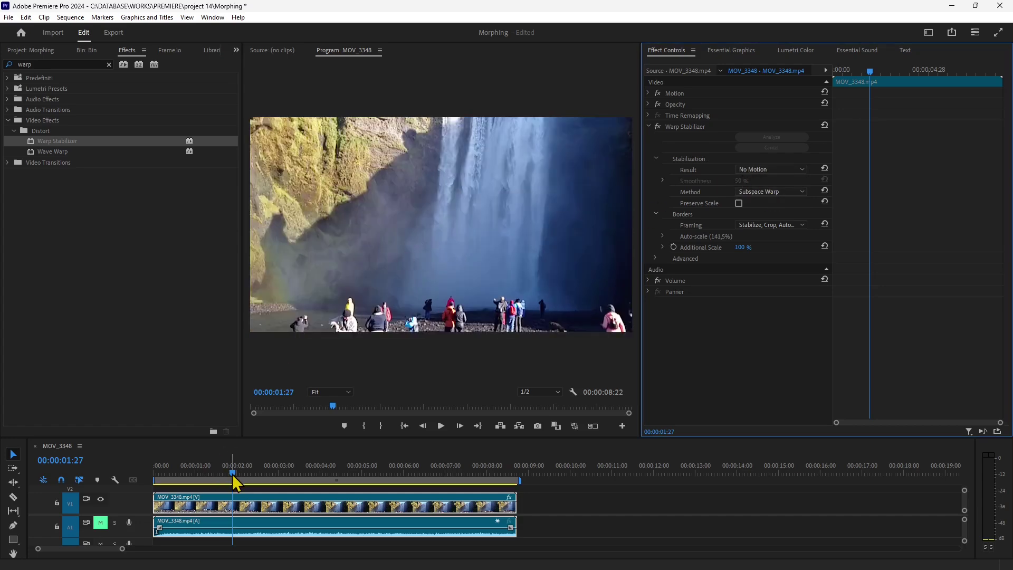
left_click_drag(233, 480, 159, 472)
left_click(754, 169)
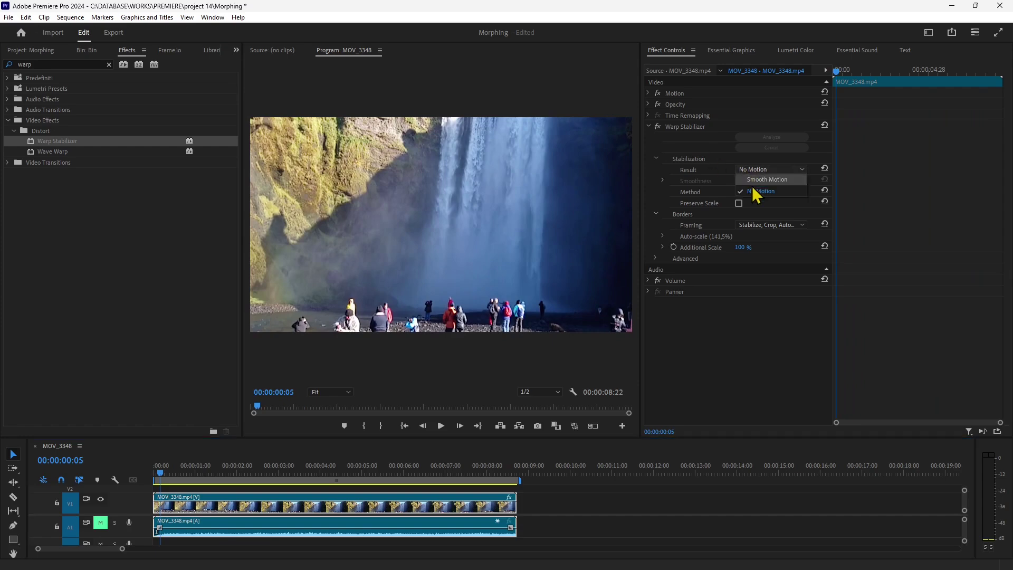
left_click(758, 181)
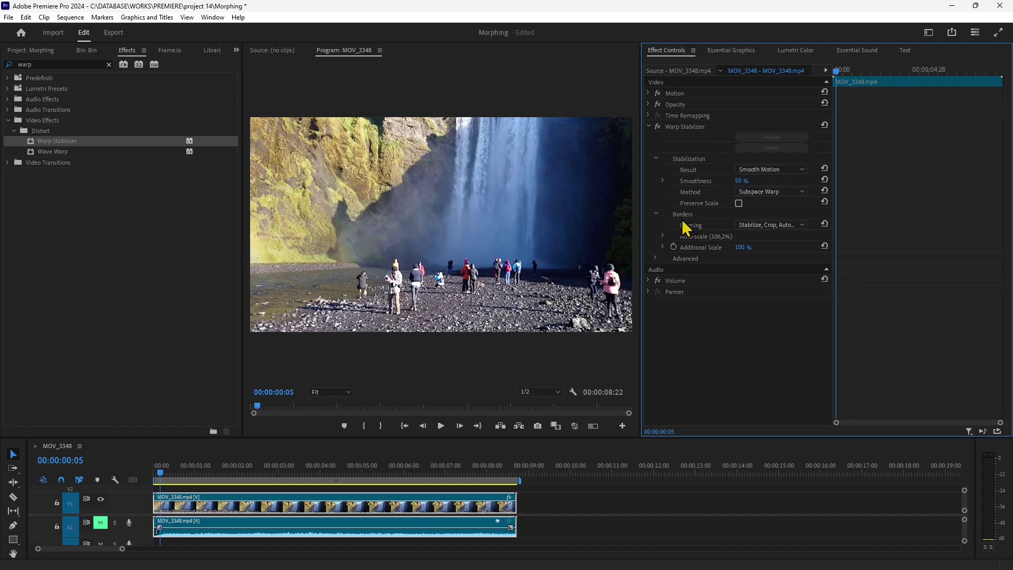
Step: Try the Stabilize Only framing and play the sequence to inspect its edges, returning the playhead to the start
left_click(765, 225)
left_click(764, 238)
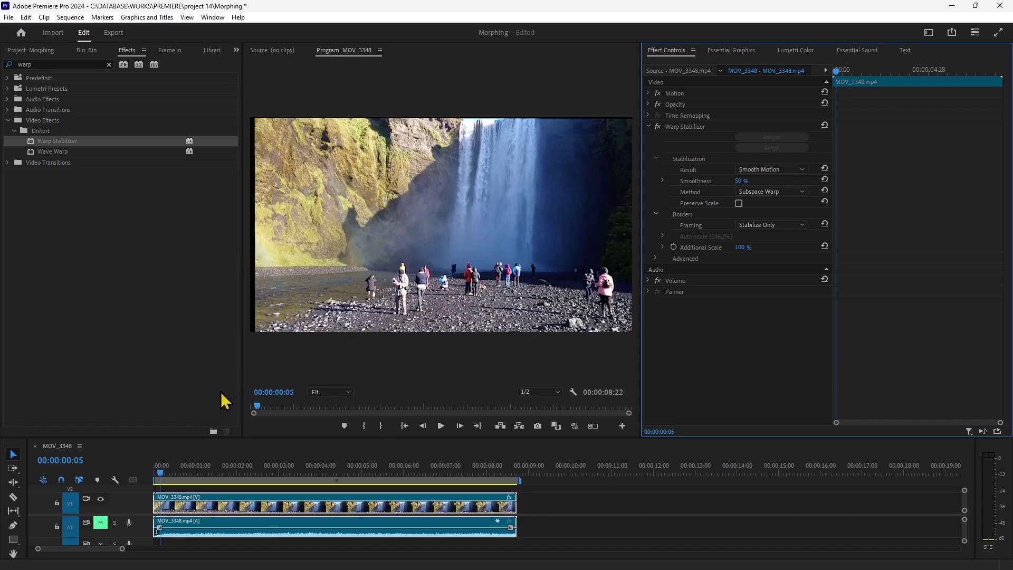
left_click(438, 428)
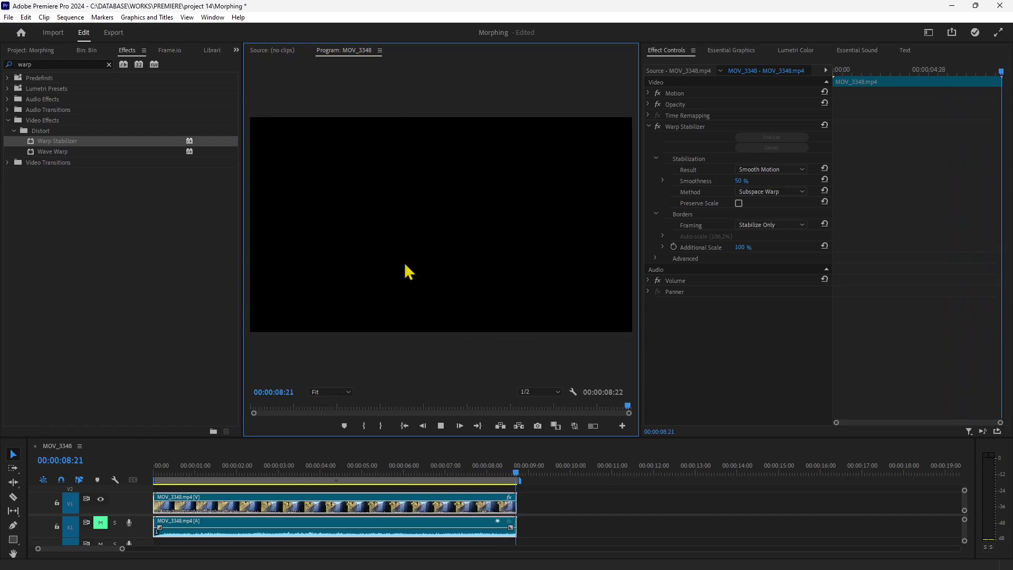
left_click(283, 475)
mouse_move(283, 476)
left_mouse_down()
mouse_move(230, 470)
mouse_move(292, 478)
left_mouse_up()
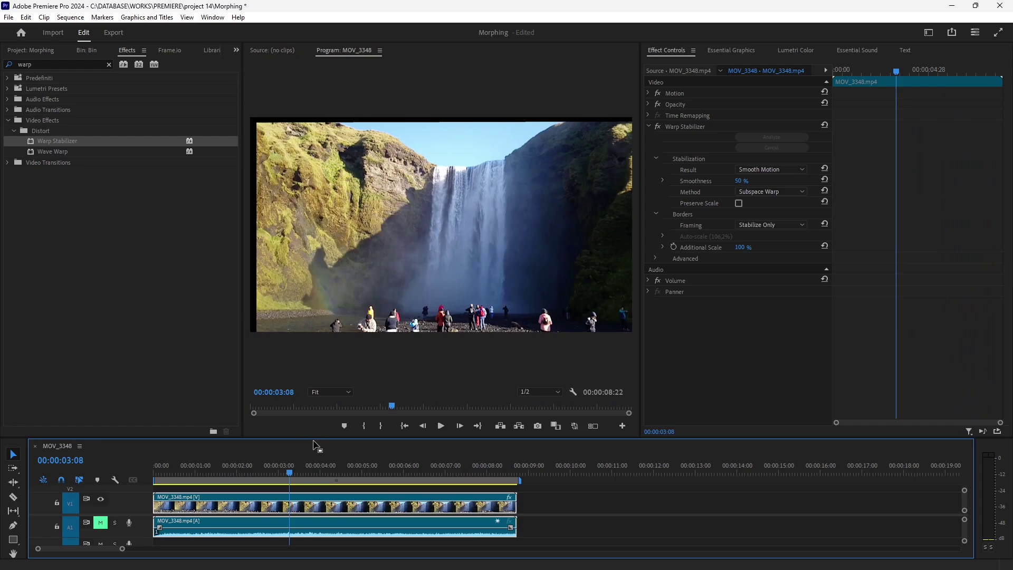
left_click_drag(289, 479, 108, 482)
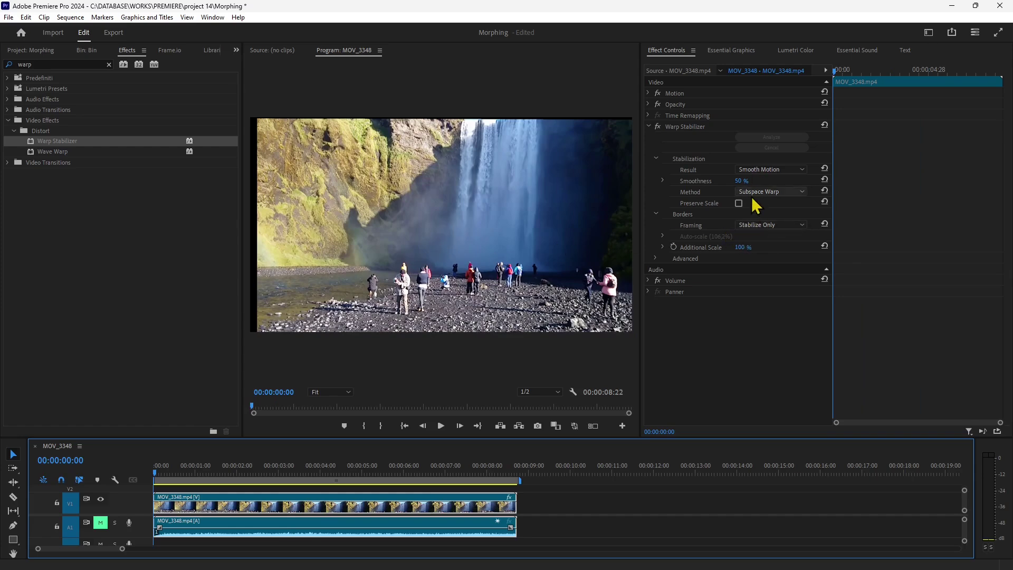
Step: Try the Stabilize, Crop framing and switch the Warp Stabilizer framing back to Stabilize, Crop, Auto-scale
left_click(749, 224)
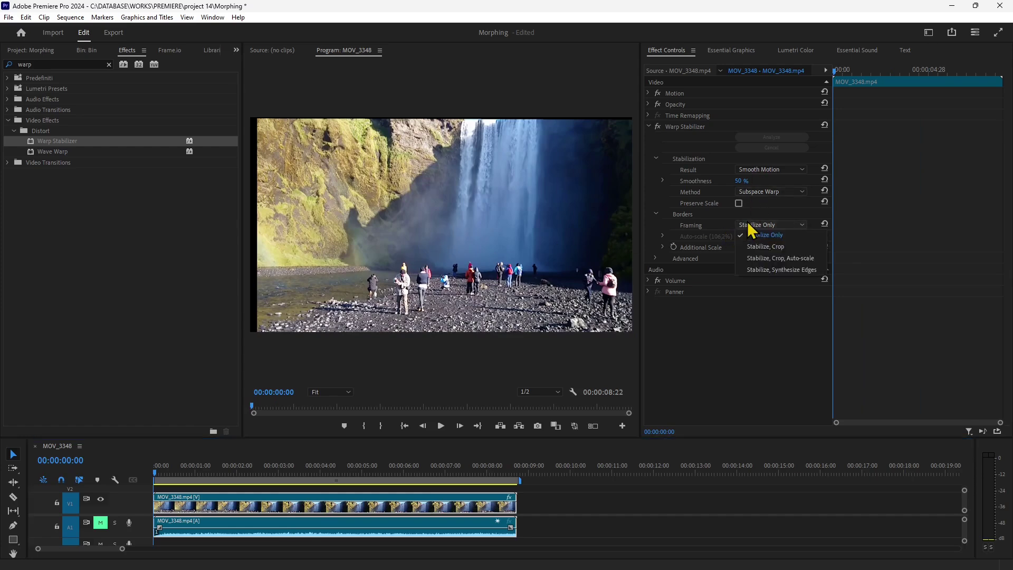
left_click(765, 247)
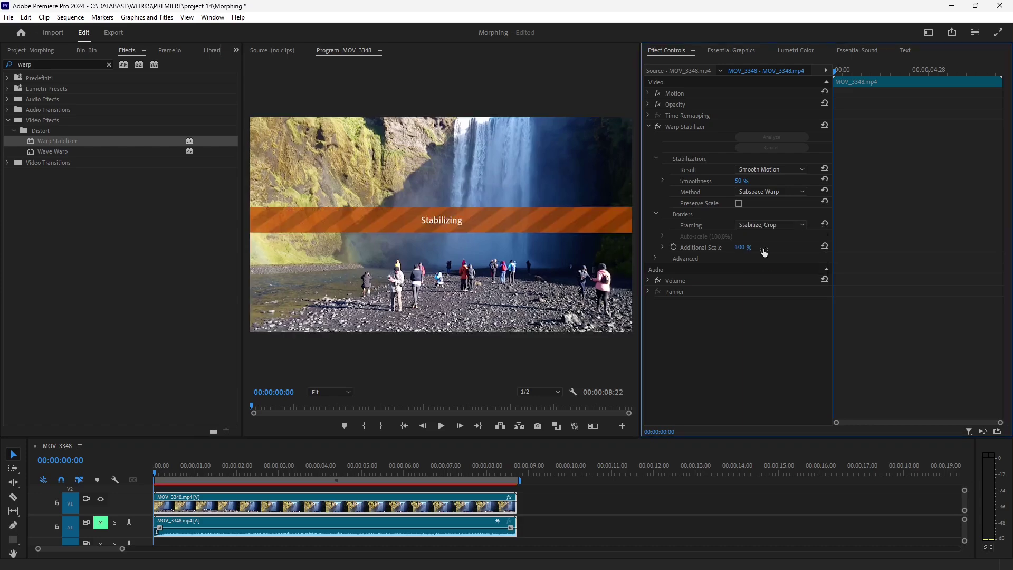
left_click(766, 226)
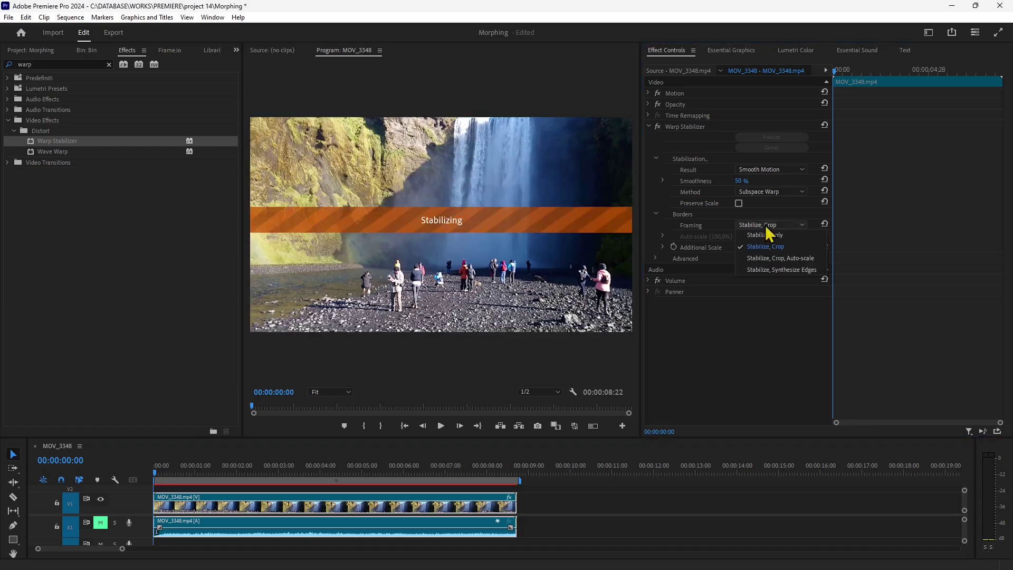
left_click(775, 258)
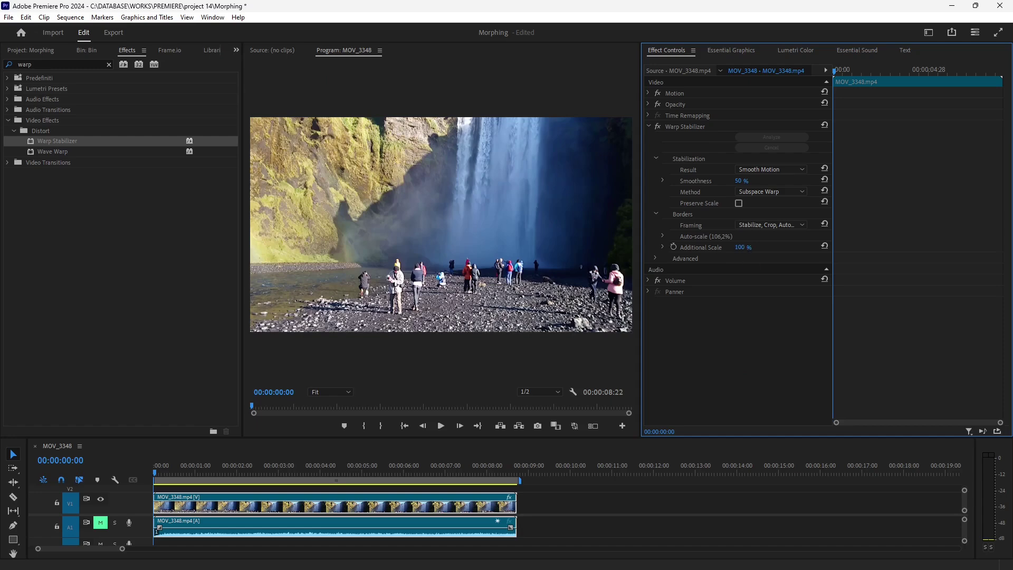
Step: Set the Warp Stabilizer's Additional Scale to 116 % and enable Detailed Analysis in its advanced settings
left_click_drag(741, 246, 750, 247)
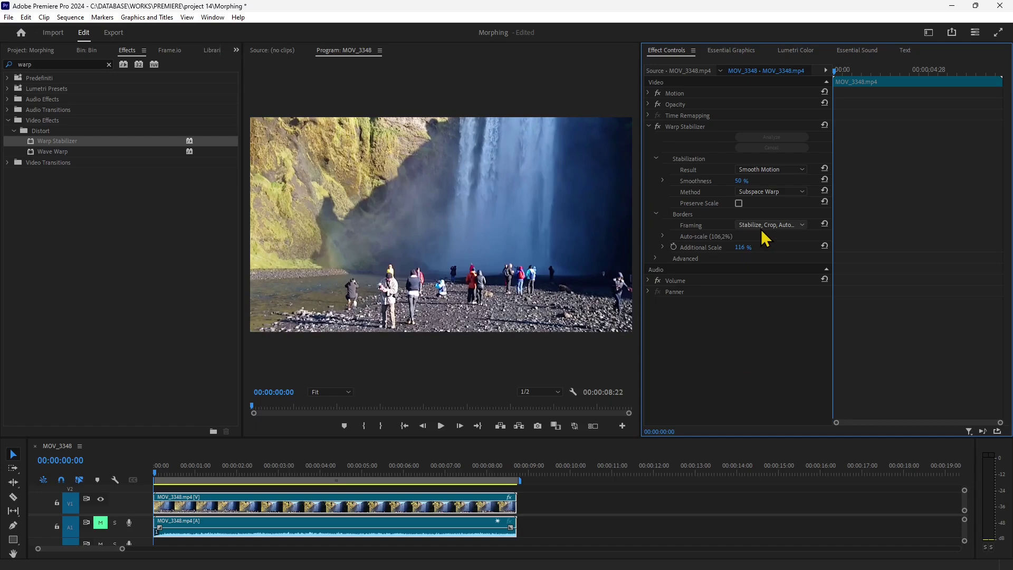
left_click(655, 258)
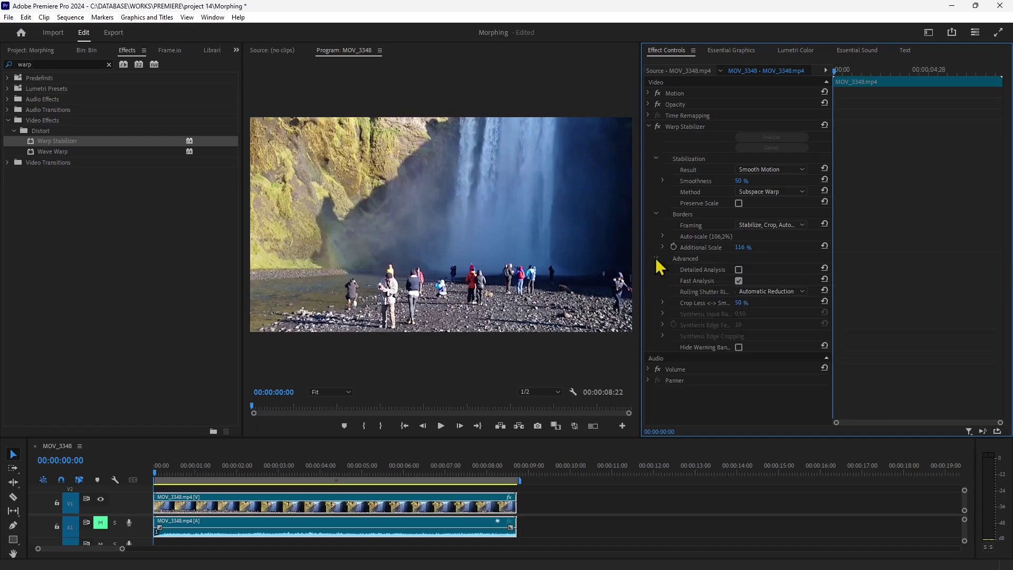
left_click(739, 270)
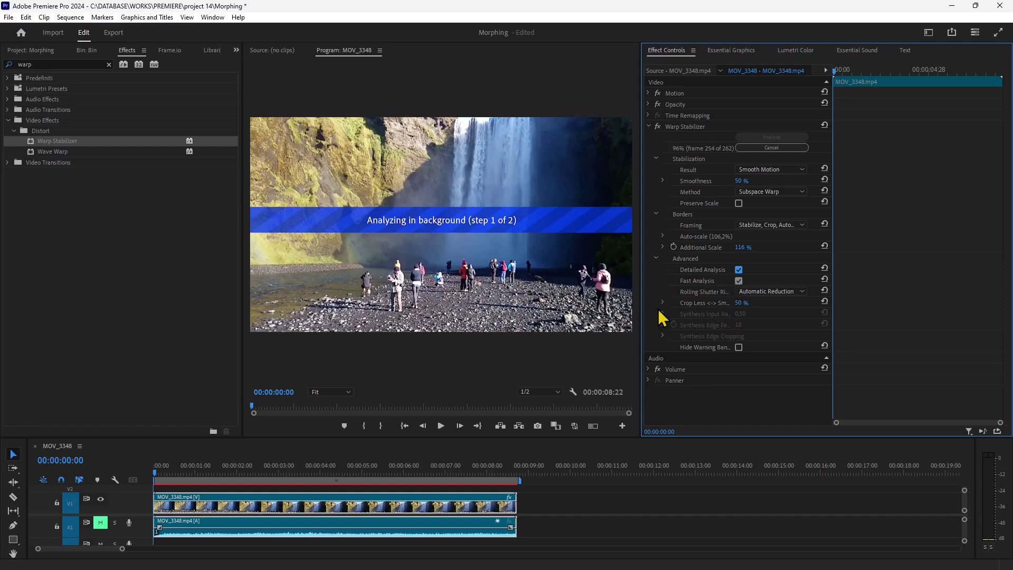
Step: Examine the Rolling Shutter Ripple options and expand the Crop Less <-> Smooth More setting
left_click(760, 291)
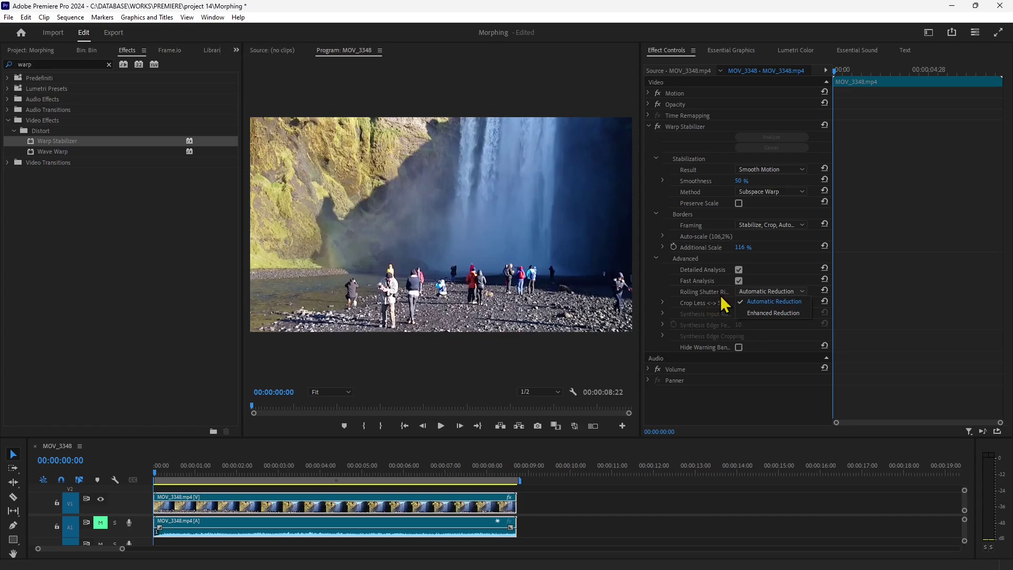
left_click(692, 311)
left_click(663, 302)
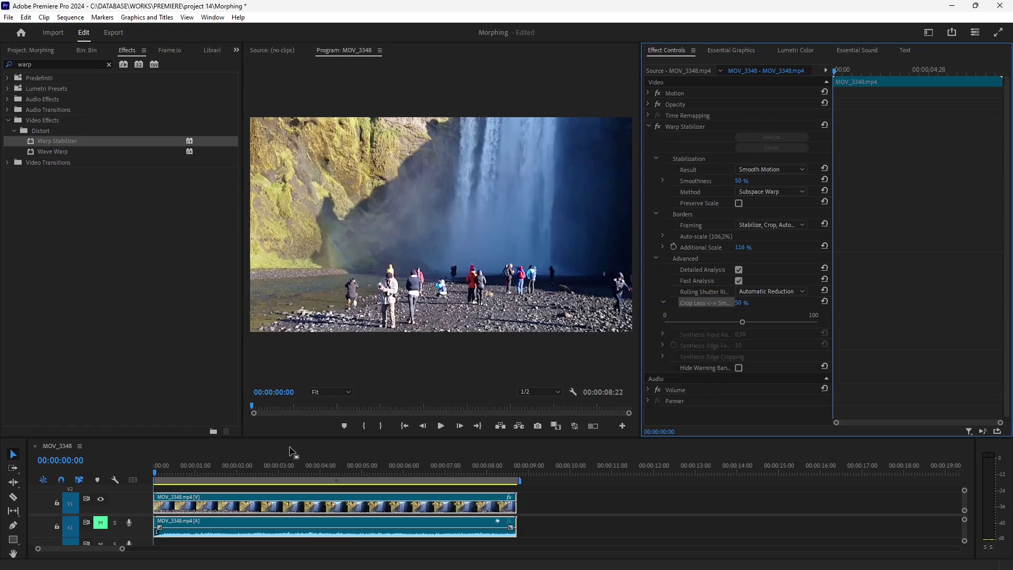
Step: Render the sequence's entire work area and scrub the rendered footage back to near its start
left_click_drag(211, 475, 154, 480)
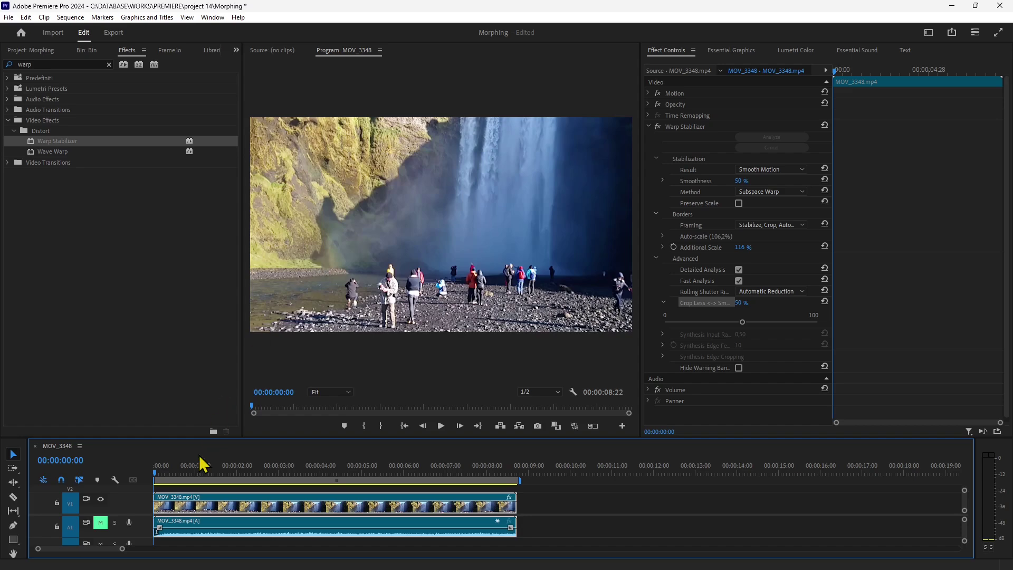
left_click(71, 17)
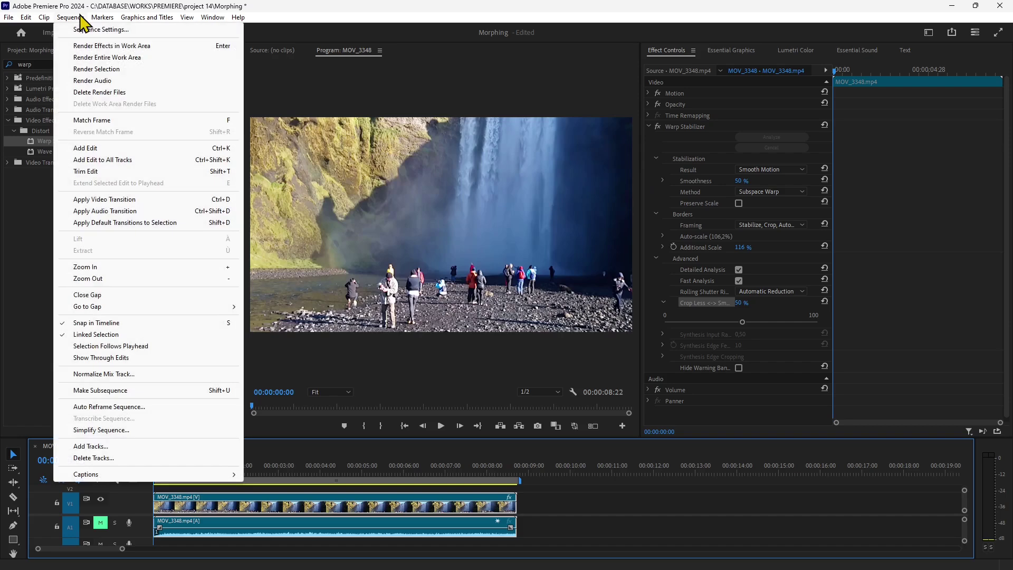
left_click(104, 59)
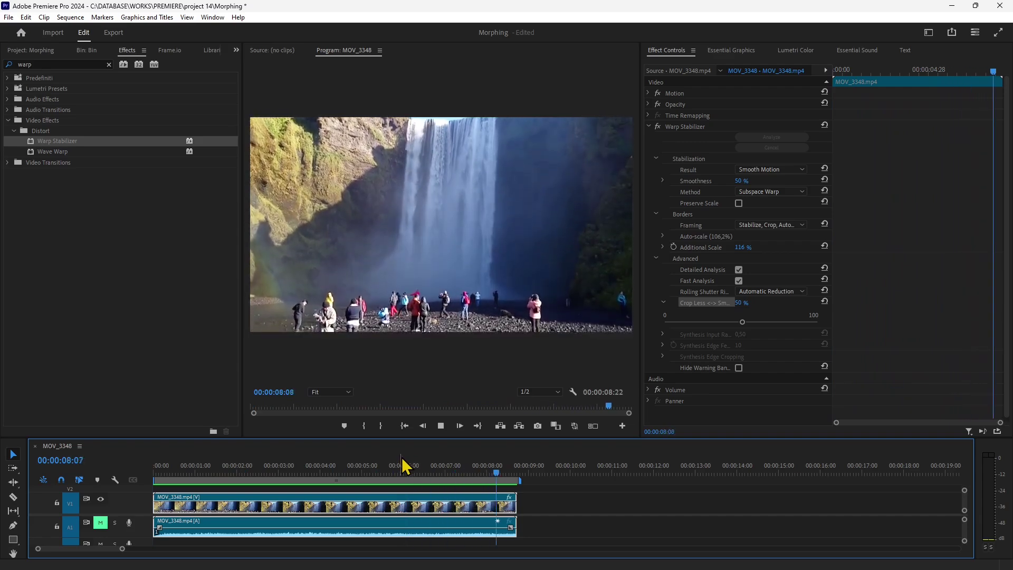
left_click_drag(407, 465, 154, 522)
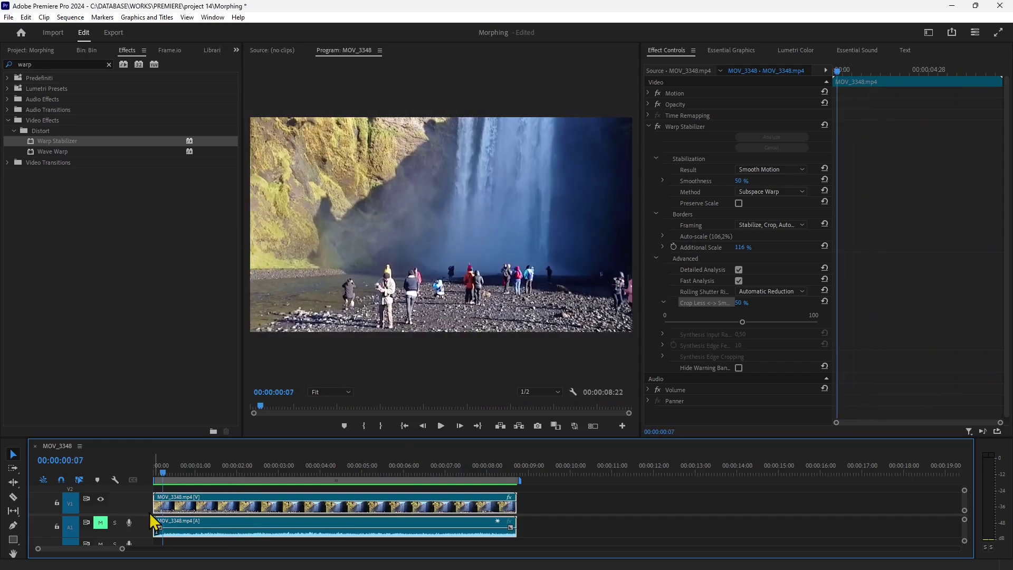